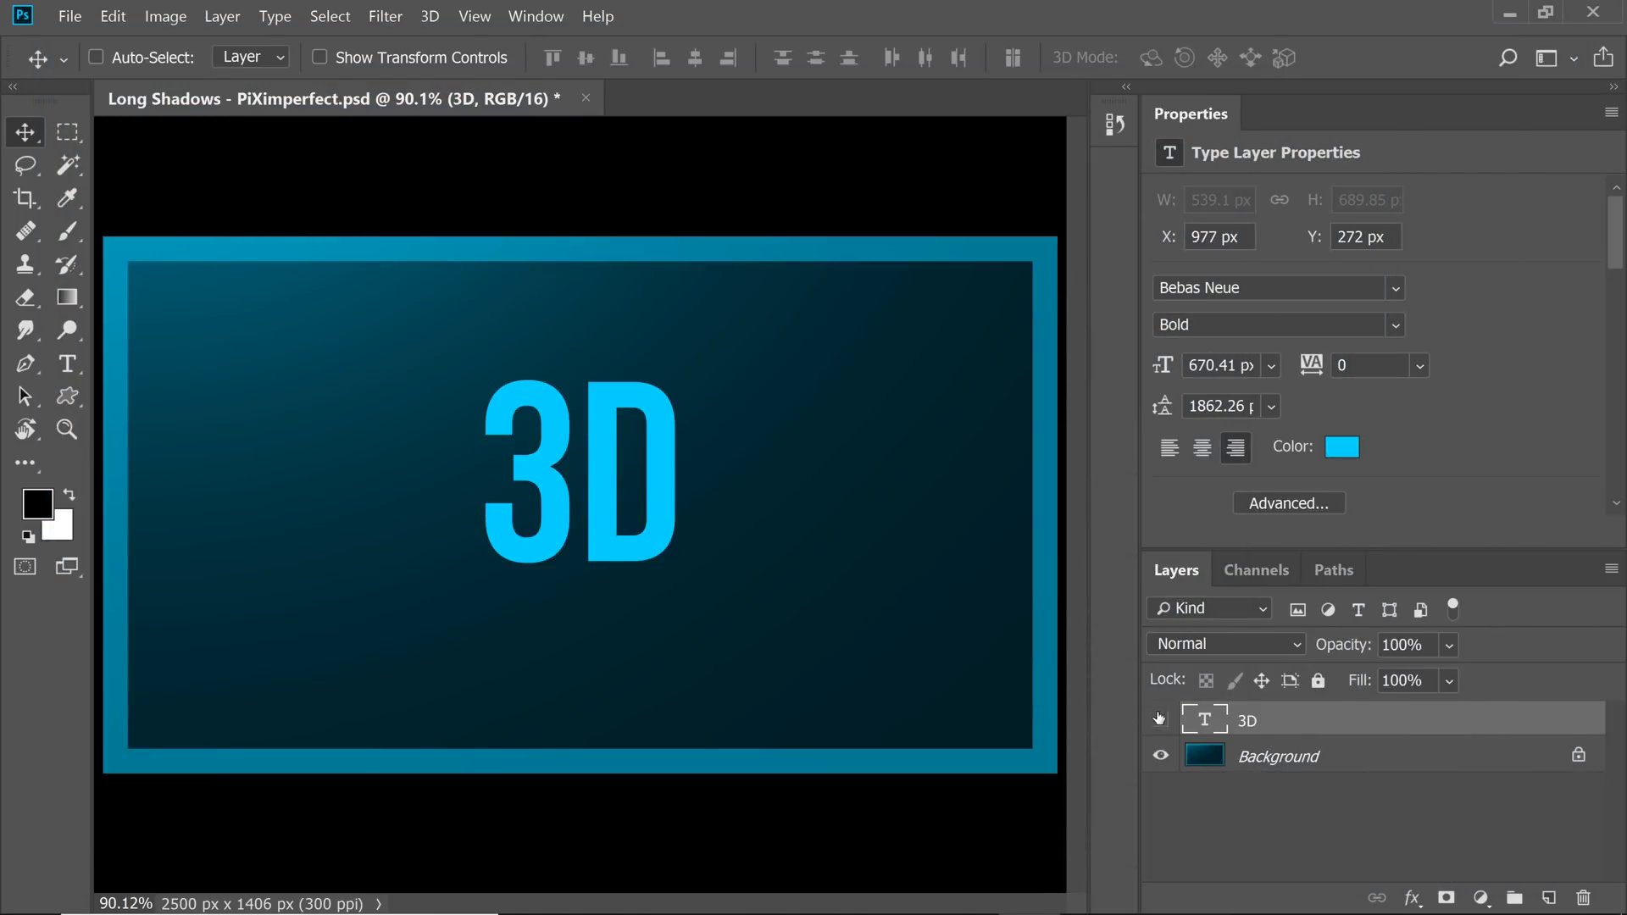
Duplicate the '3D' text layer with Ctrl+J, hide '3D copy', and reselect the original '3D' layer.
{"action": "left_click", "coordinate": [1159, 718]}
{"action": "left_click", "coordinate": [1160, 756]}
{"action": "left_click", "coordinate": [1160, 755]}
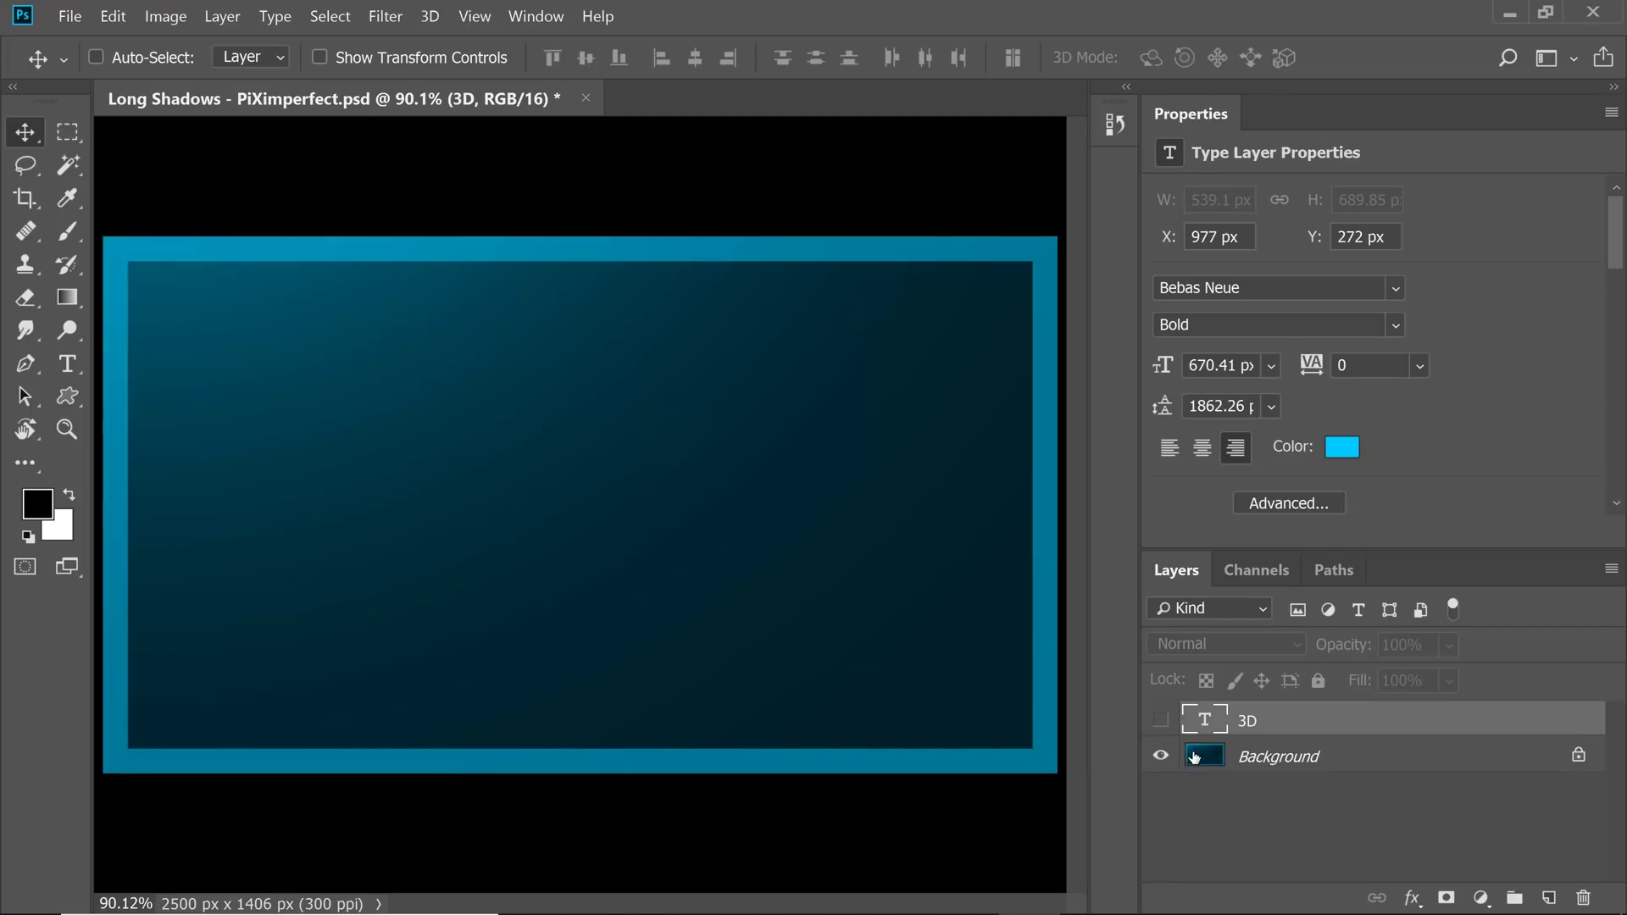
{"action": "left_click", "coordinate": [1161, 722]}
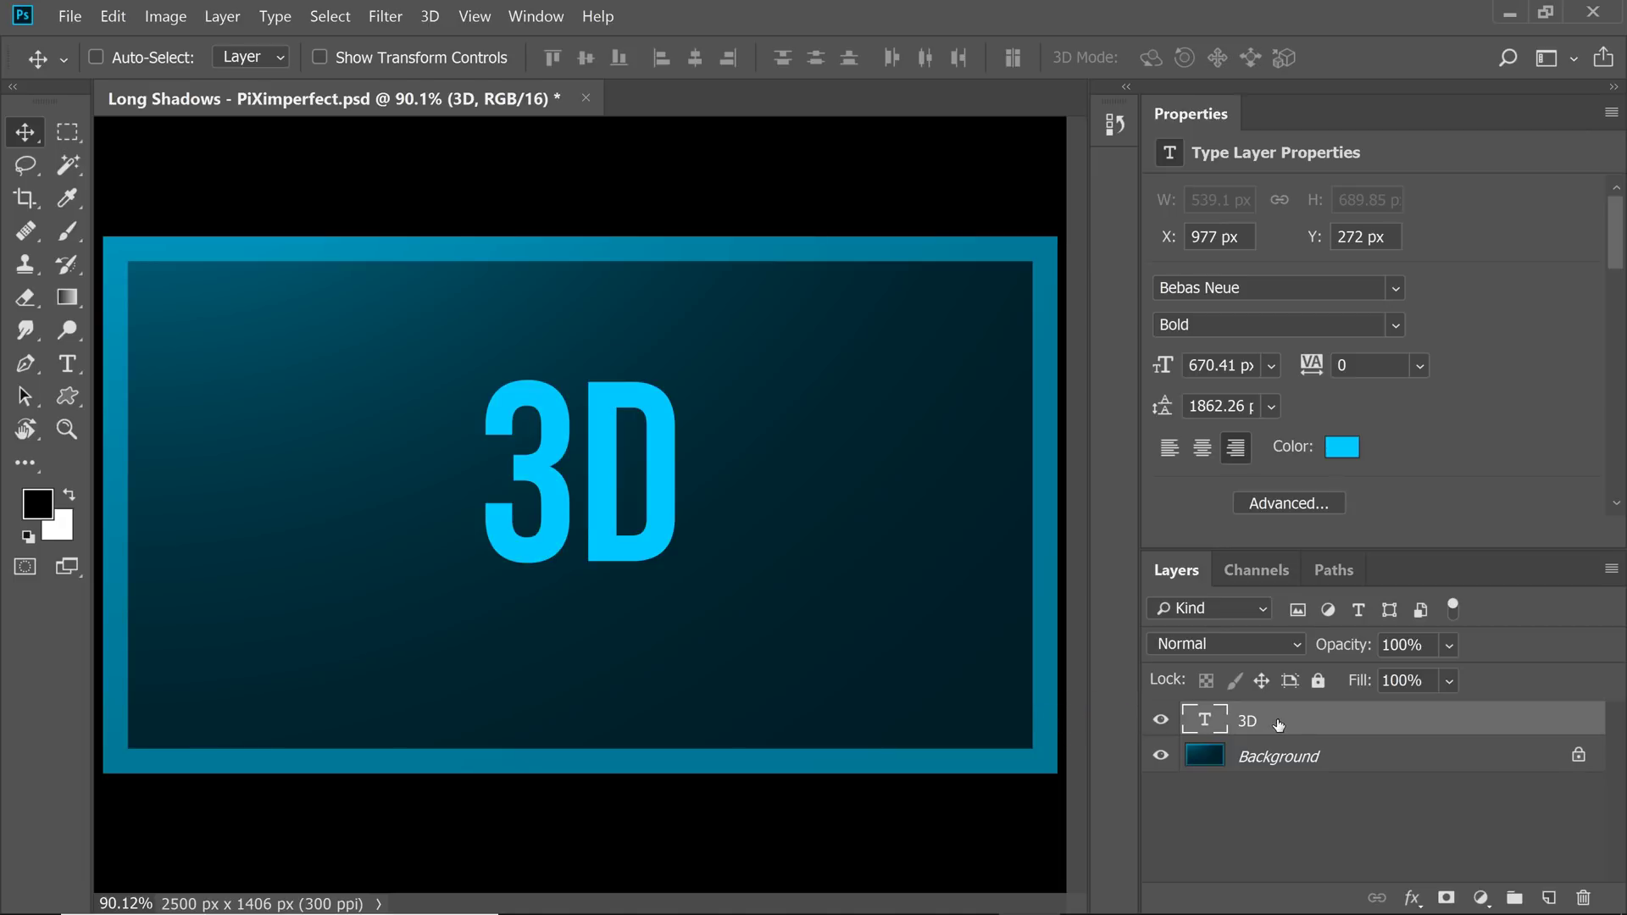
{"action": "key", "text": "ctrl"}
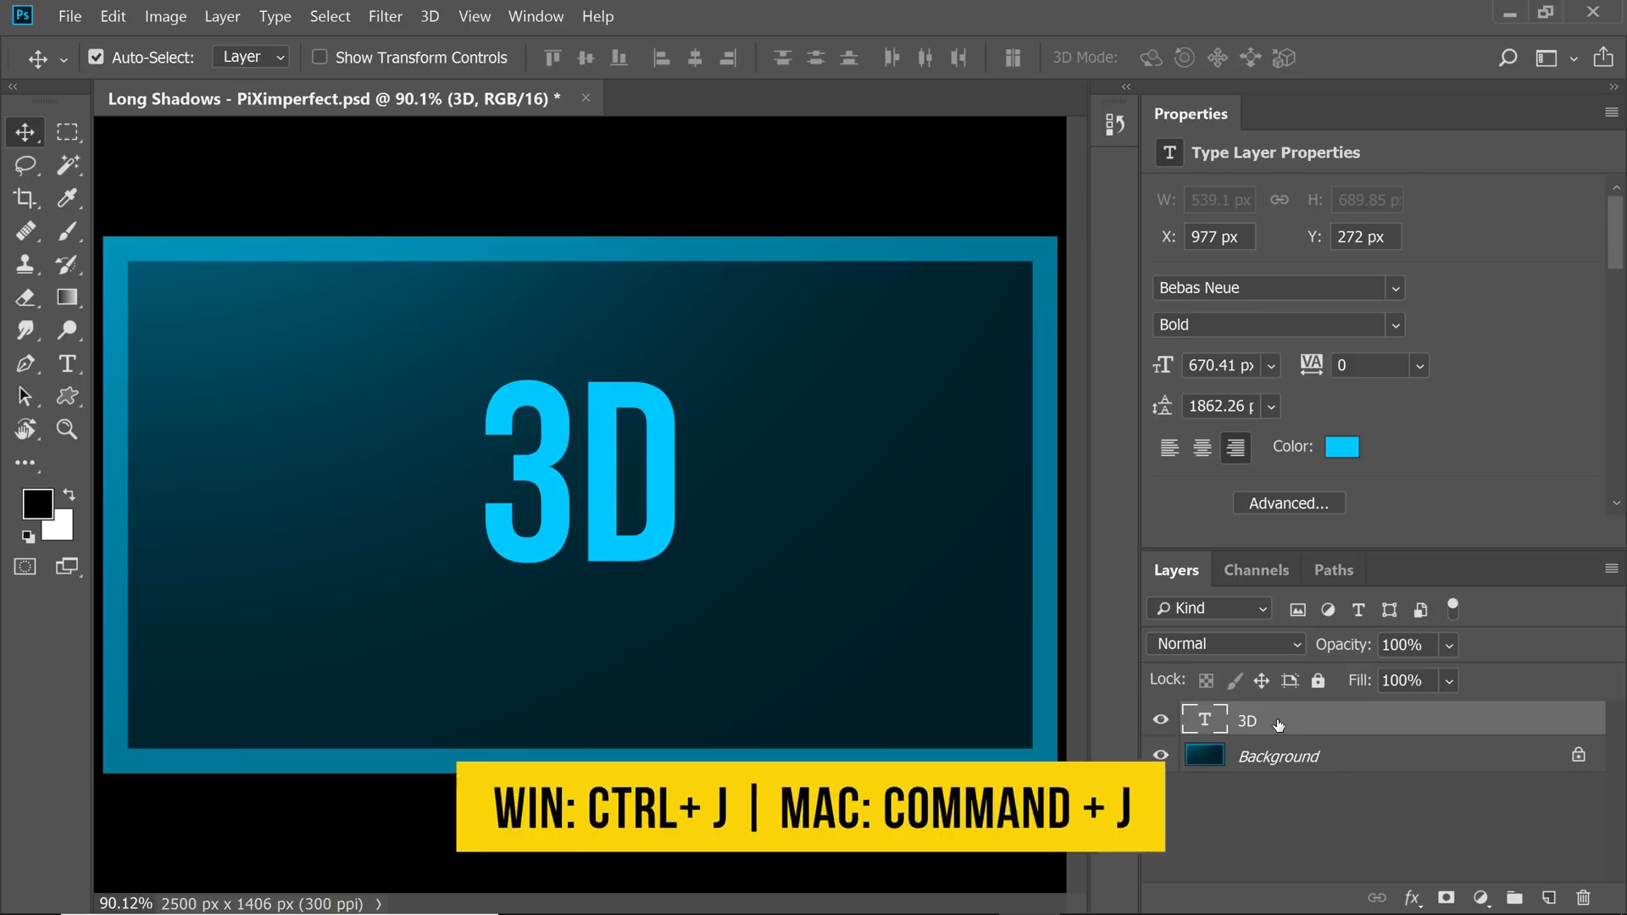
{"action": "key", "text": "ctrl+j"}
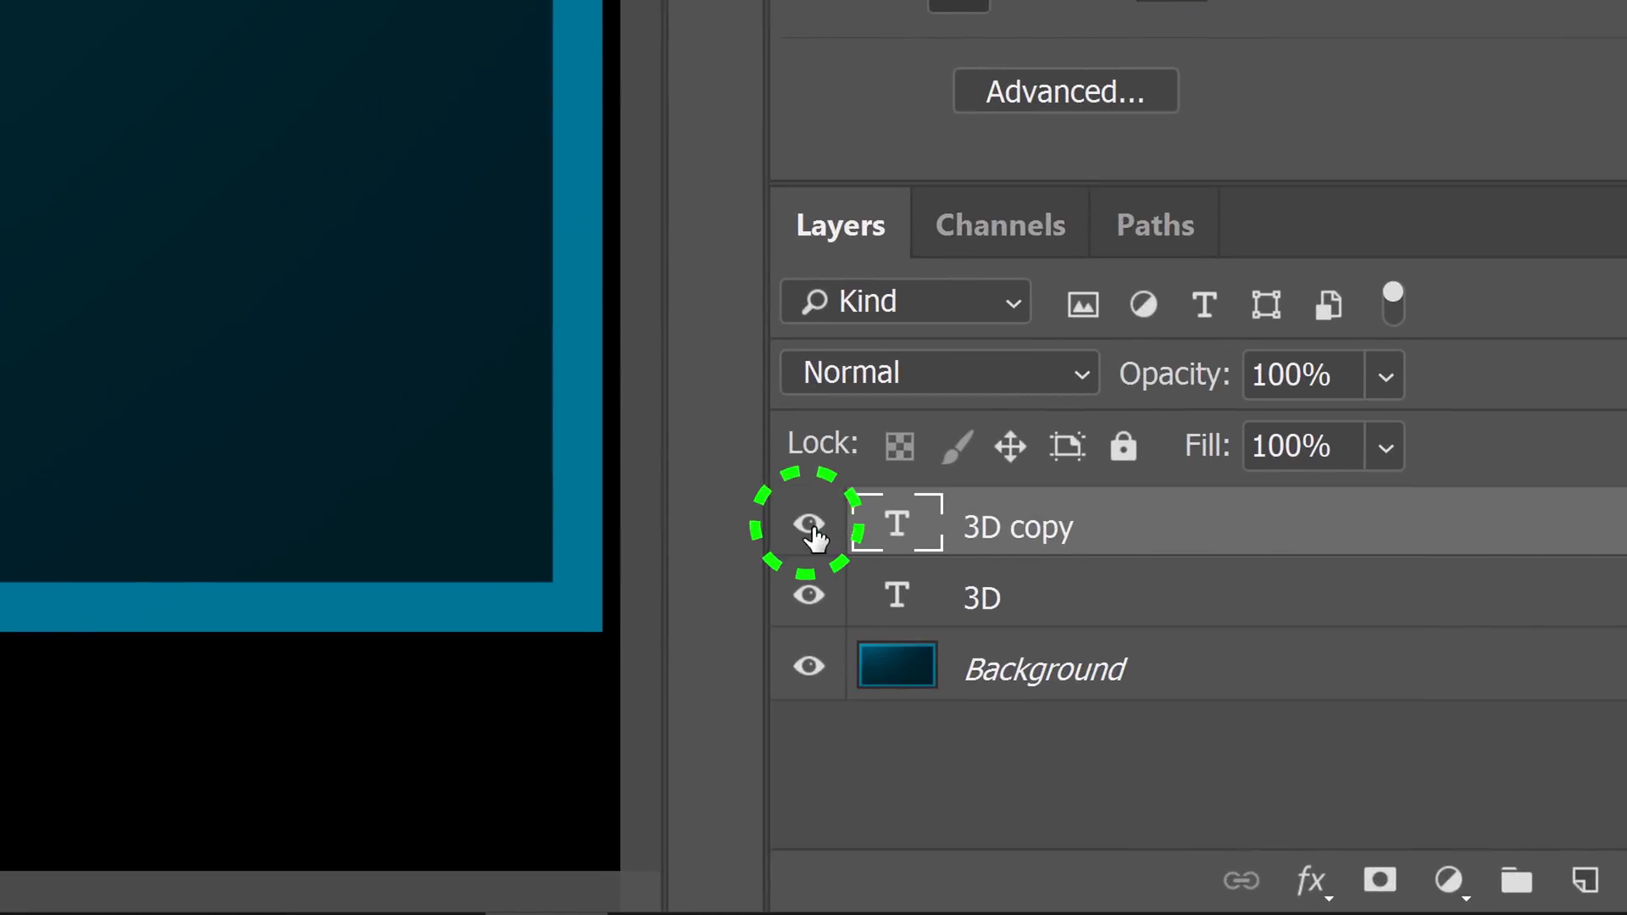
{"action": "left_click", "coordinate": [814, 529]}
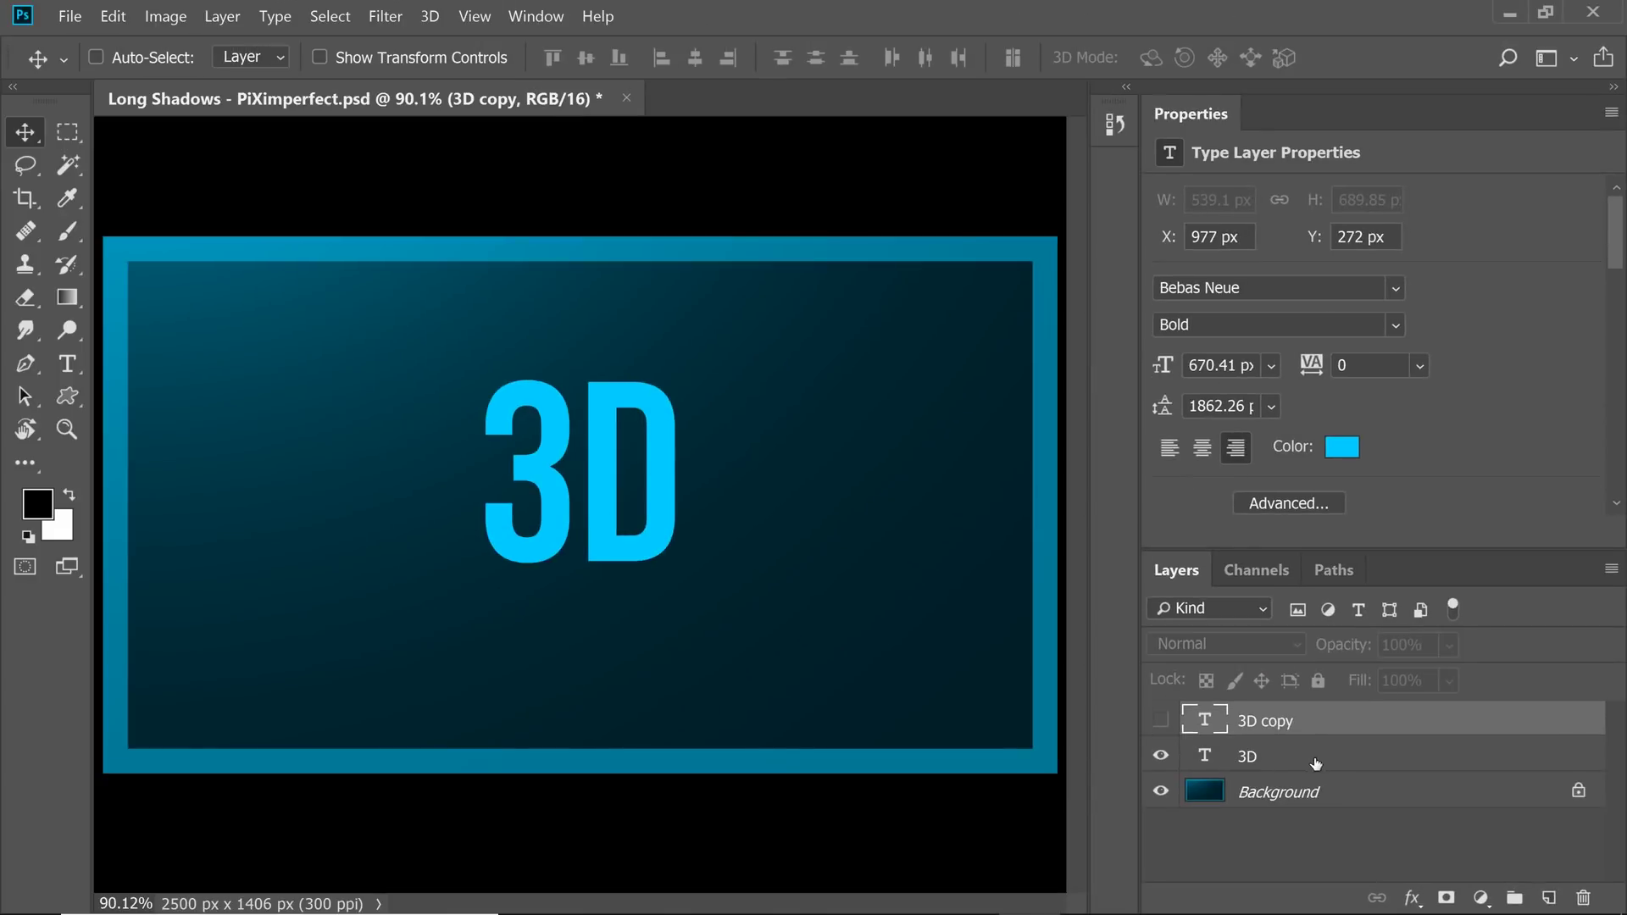
{"action": "left_click", "coordinate": [1284, 766]}
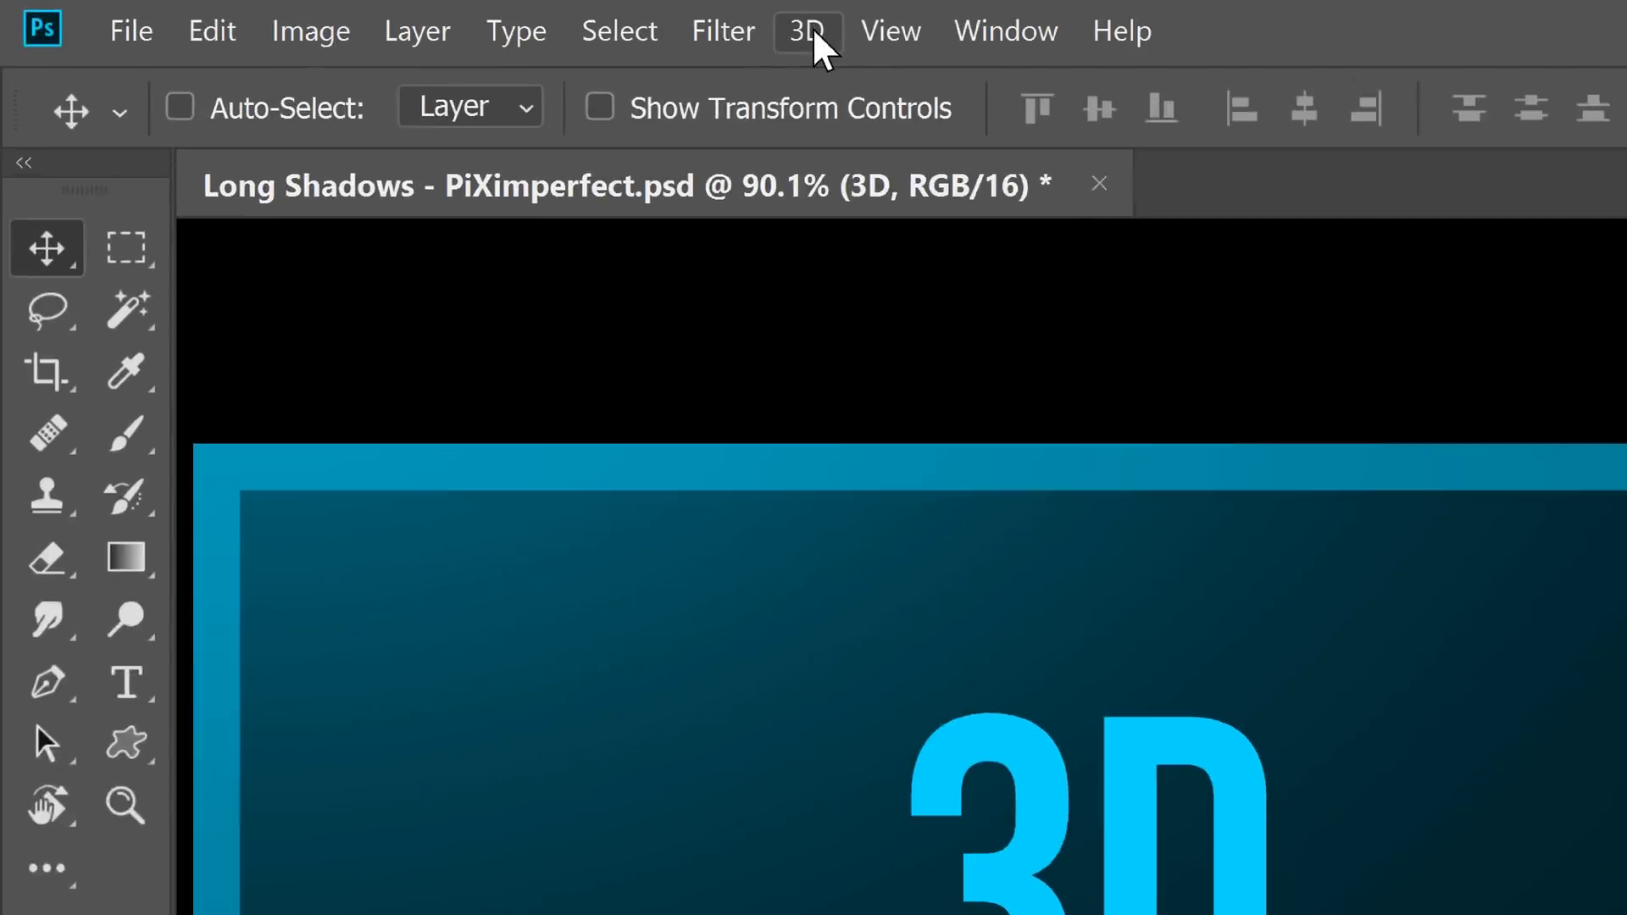
Apply 3D > New 3D Extrusion from Selected Layer to the '3D' text, declining the workspace switch.
{"action": "left_click", "coordinate": [431, 17]}
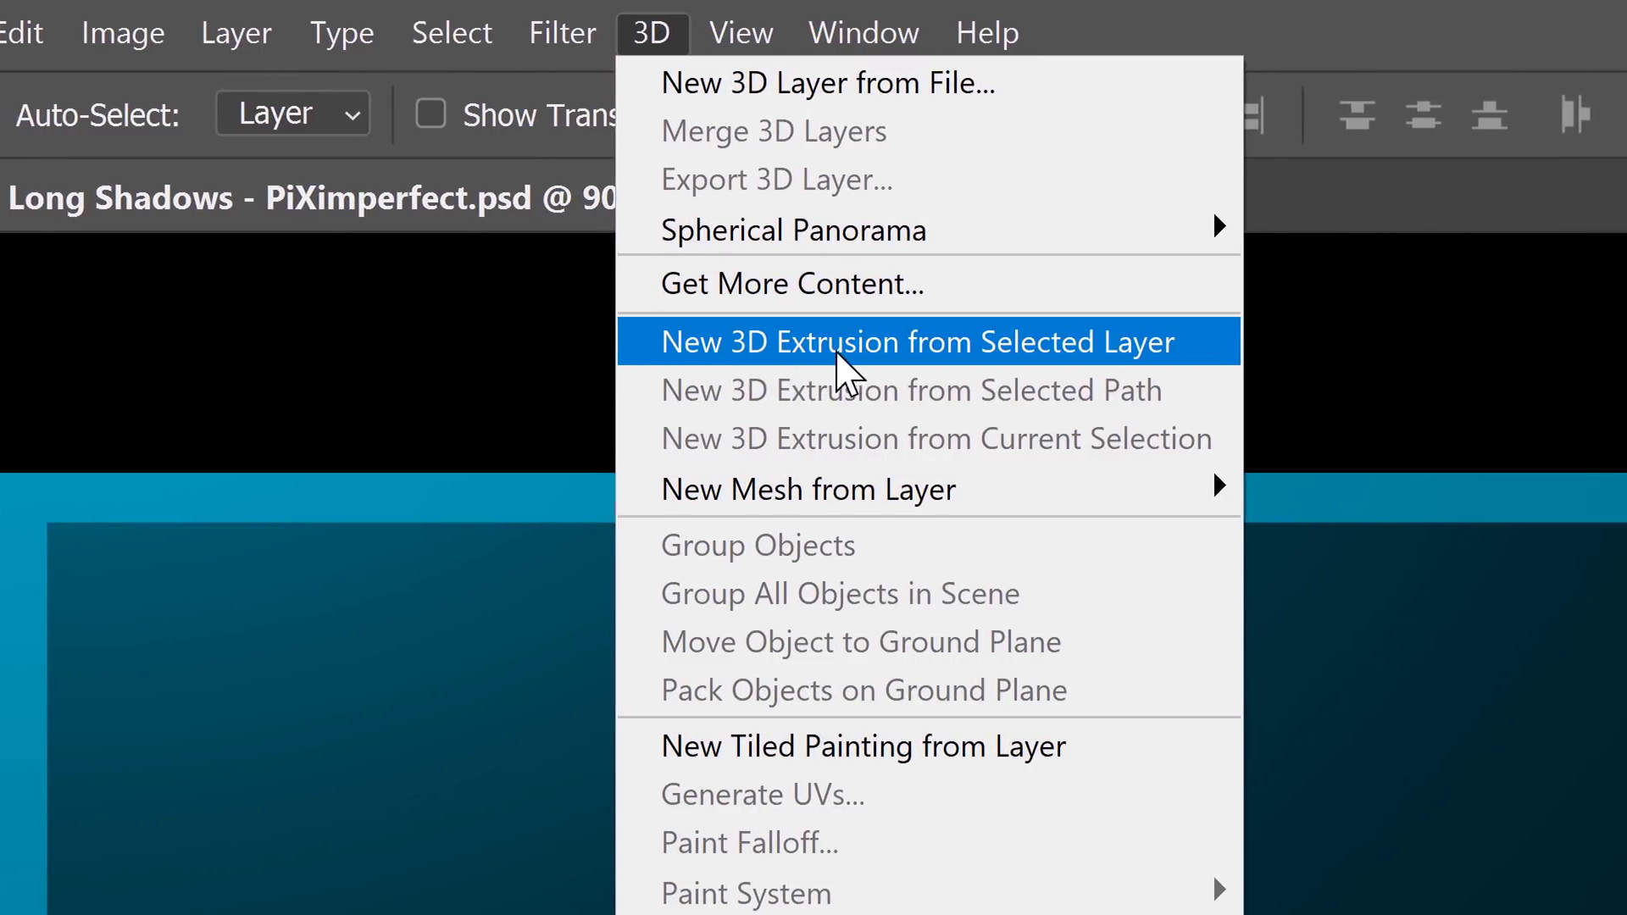
{"action": "left_click", "coordinate": [1000, 354]}
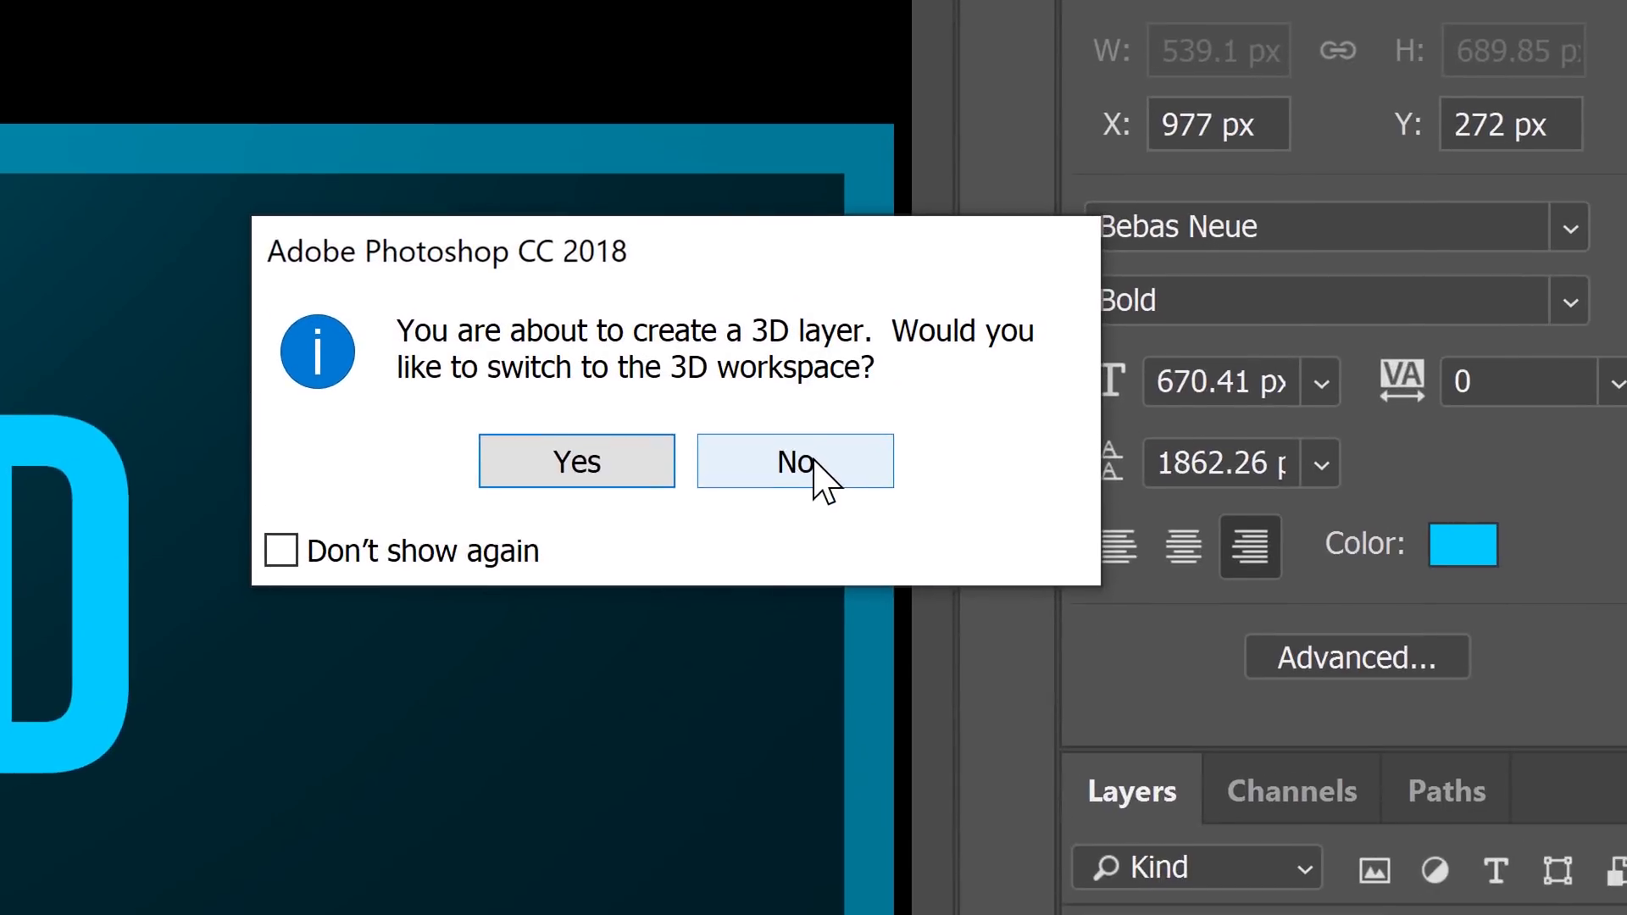
{"action": "left_click", "coordinate": [814, 462]}
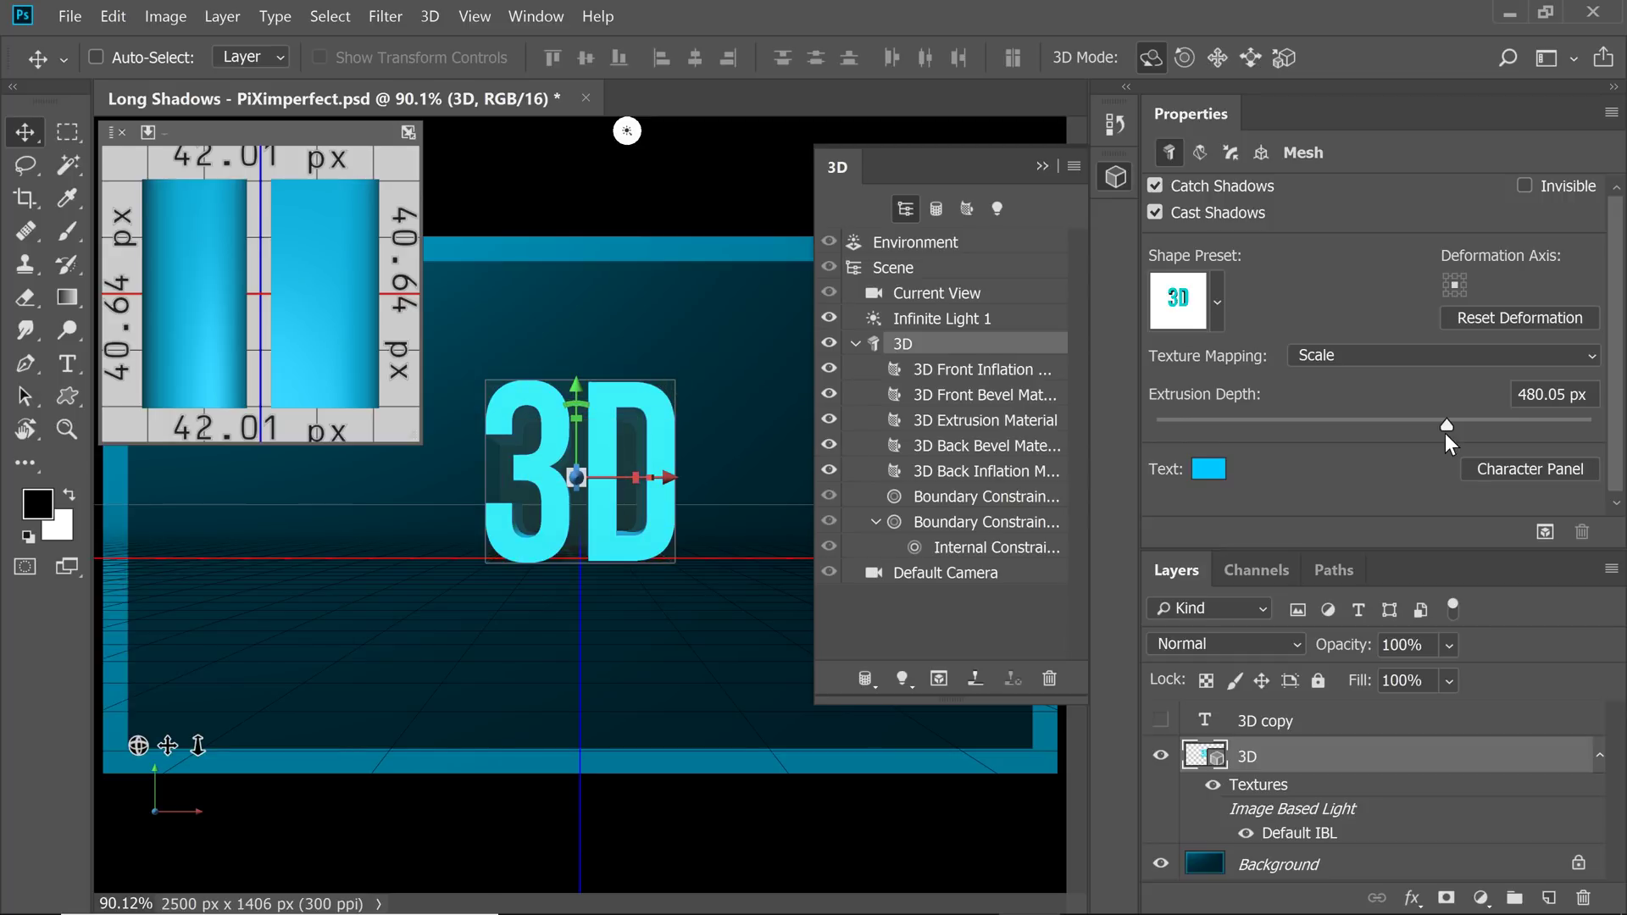
Set Extrusion Depth to 1071.43 px and uncheck Catch Shadows and Cast Shadows.
{"action": "mouse_move", "coordinate": [1446, 422]}
{"action": "left_mouse_down"}
{"action": "mouse_move", "coordinate": [1521, 423]}
{"action": "mouse_move", "coordinate": [1453, 423]}
{"action": "left_mouse_up"}
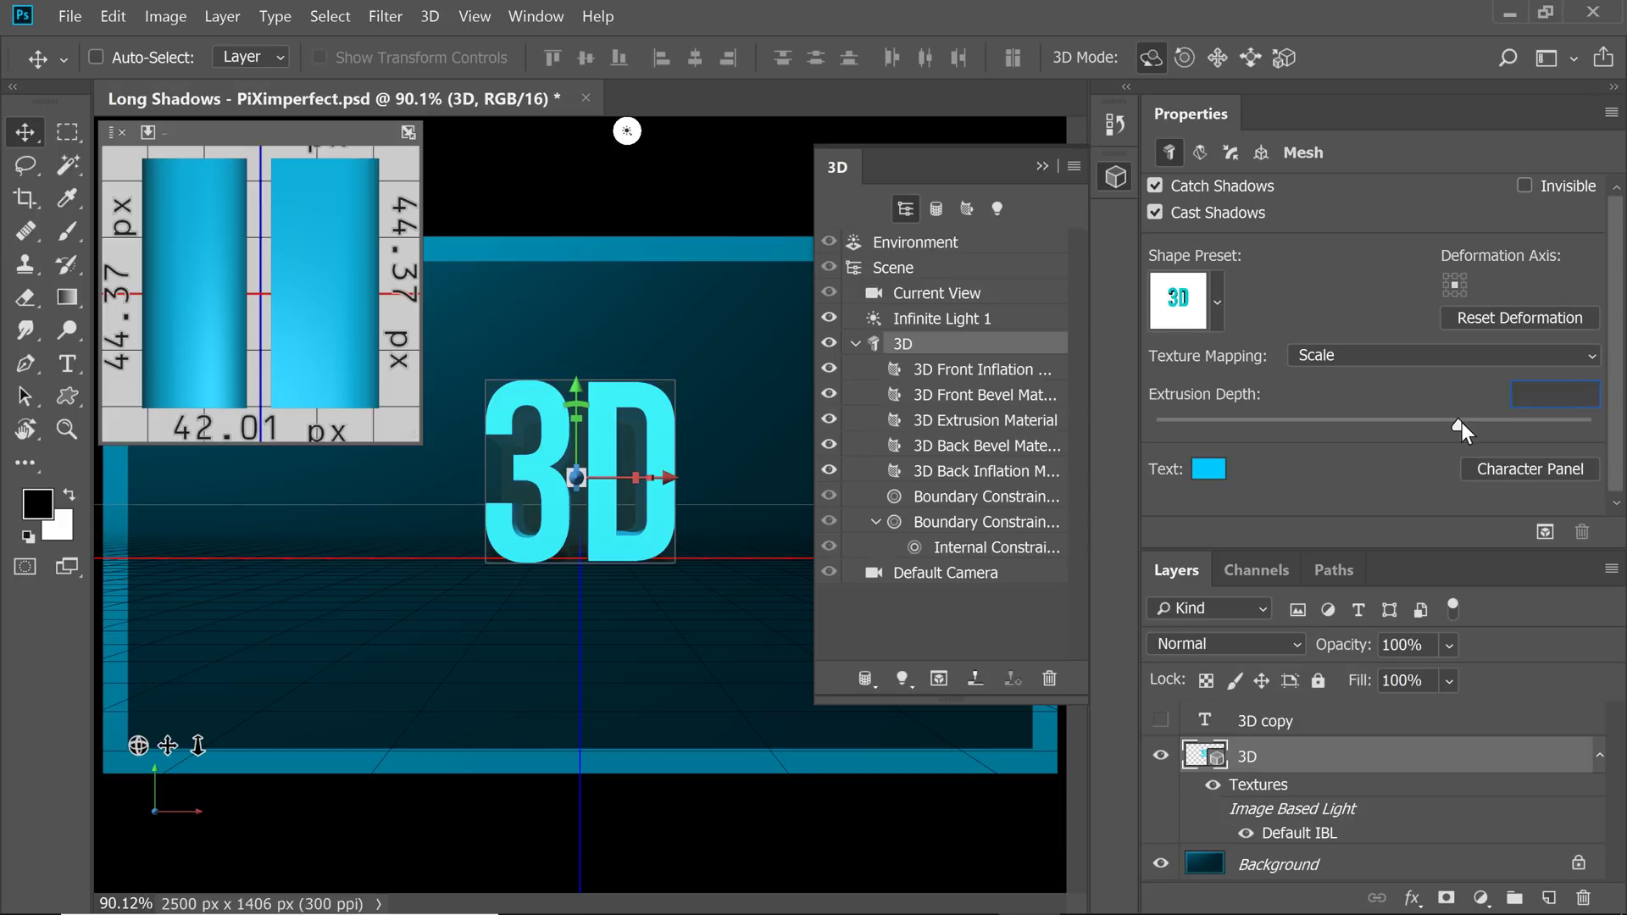
{"action": "left_click_drag", "start_coordinate": [1462, 422], "coordinate": [1502, 425]}
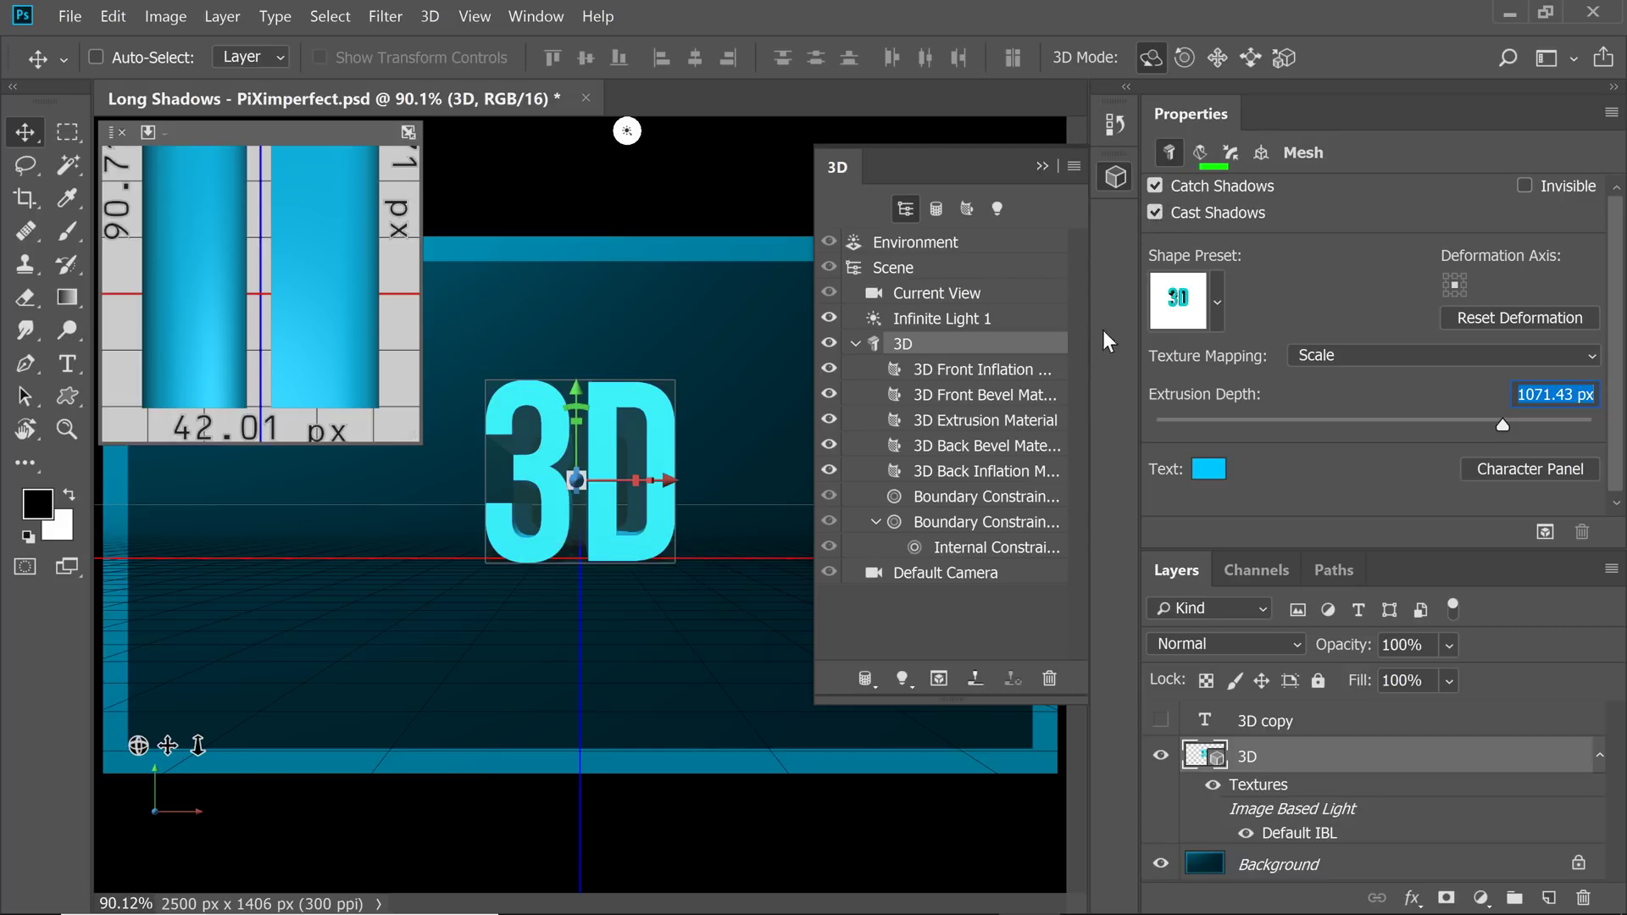
{"action": "left_click", "coordinate": [1156, 186]}
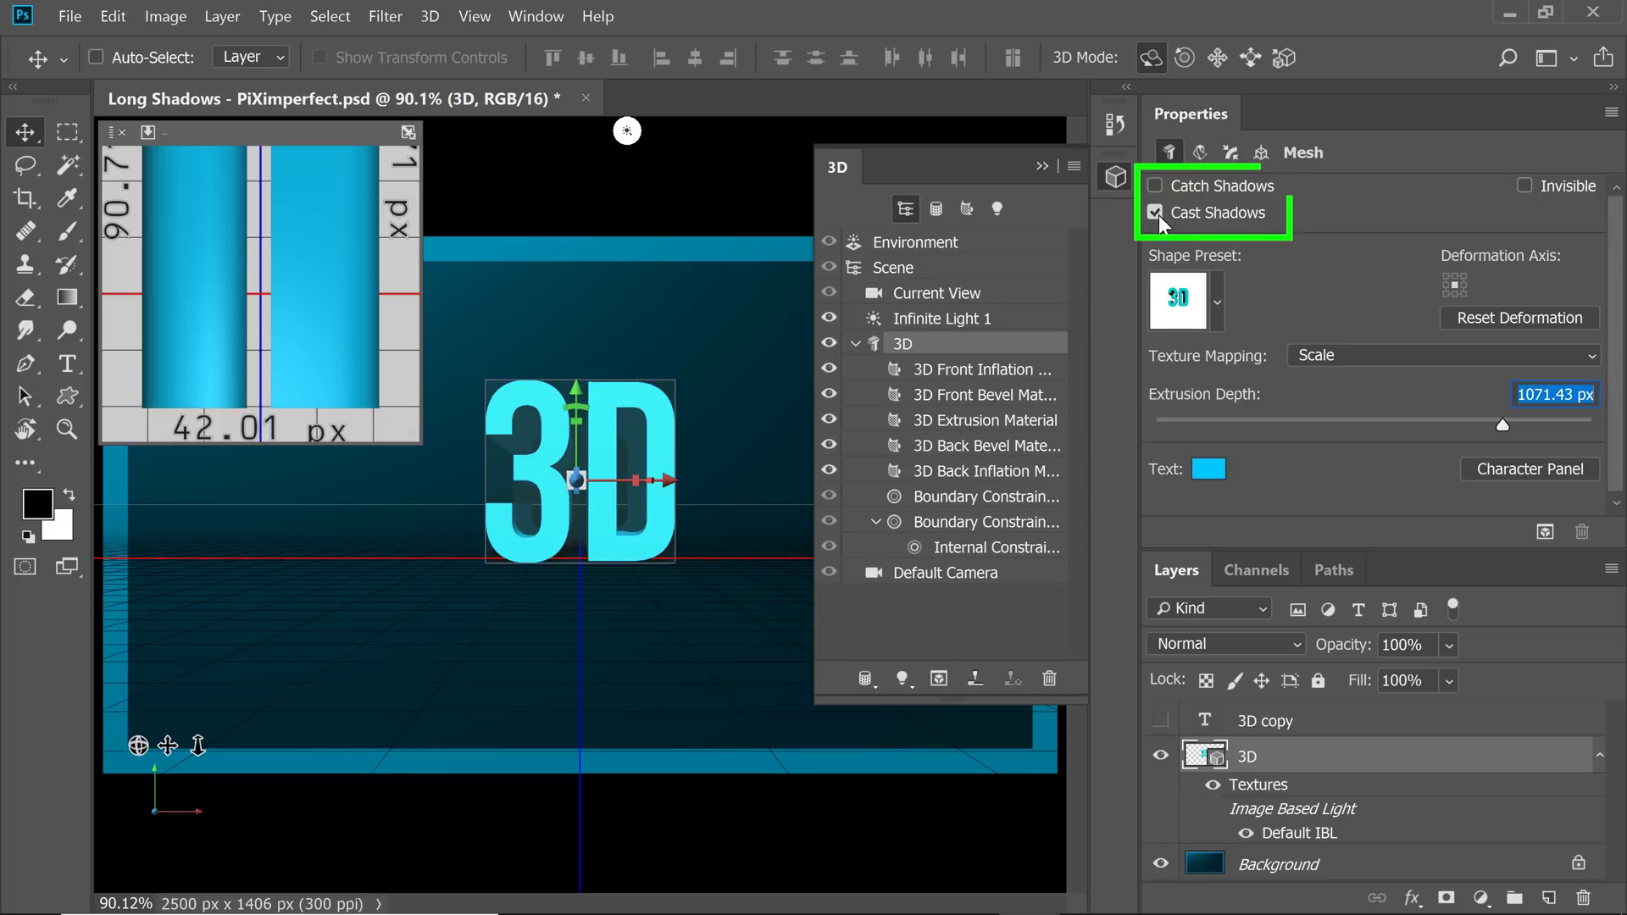
{"action": "left_click", "coordinate": [1156, 214]}
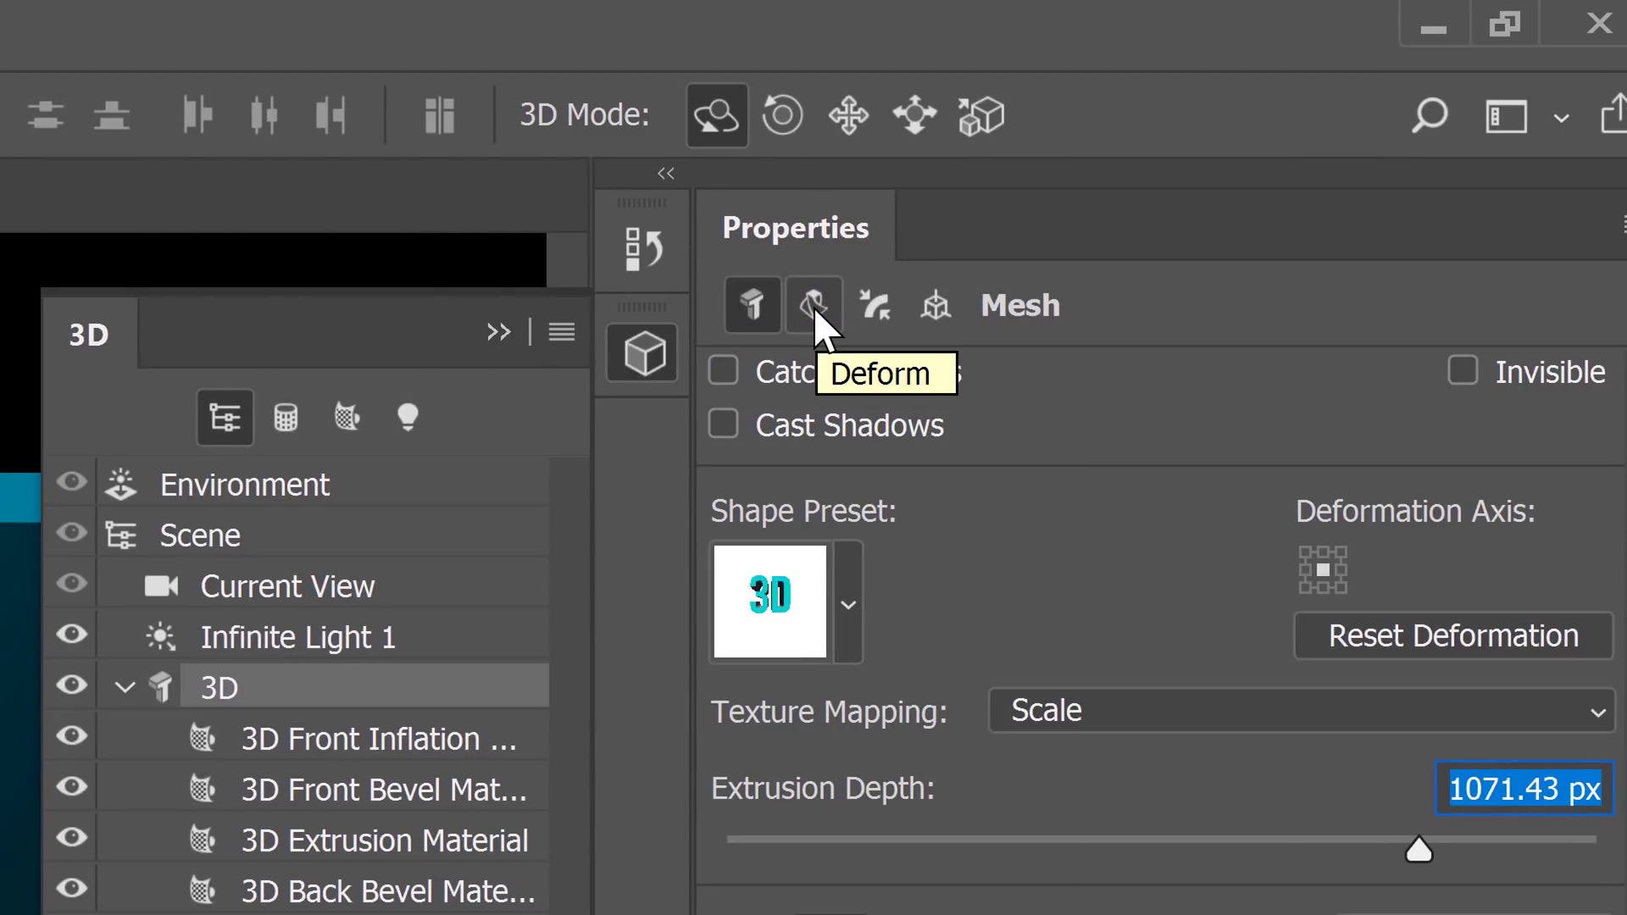
Show the Deform settings and drag Extrusion Depth up to its 2500 px maximum.
{"action": "left_click", "coordinate": [814, 307]}
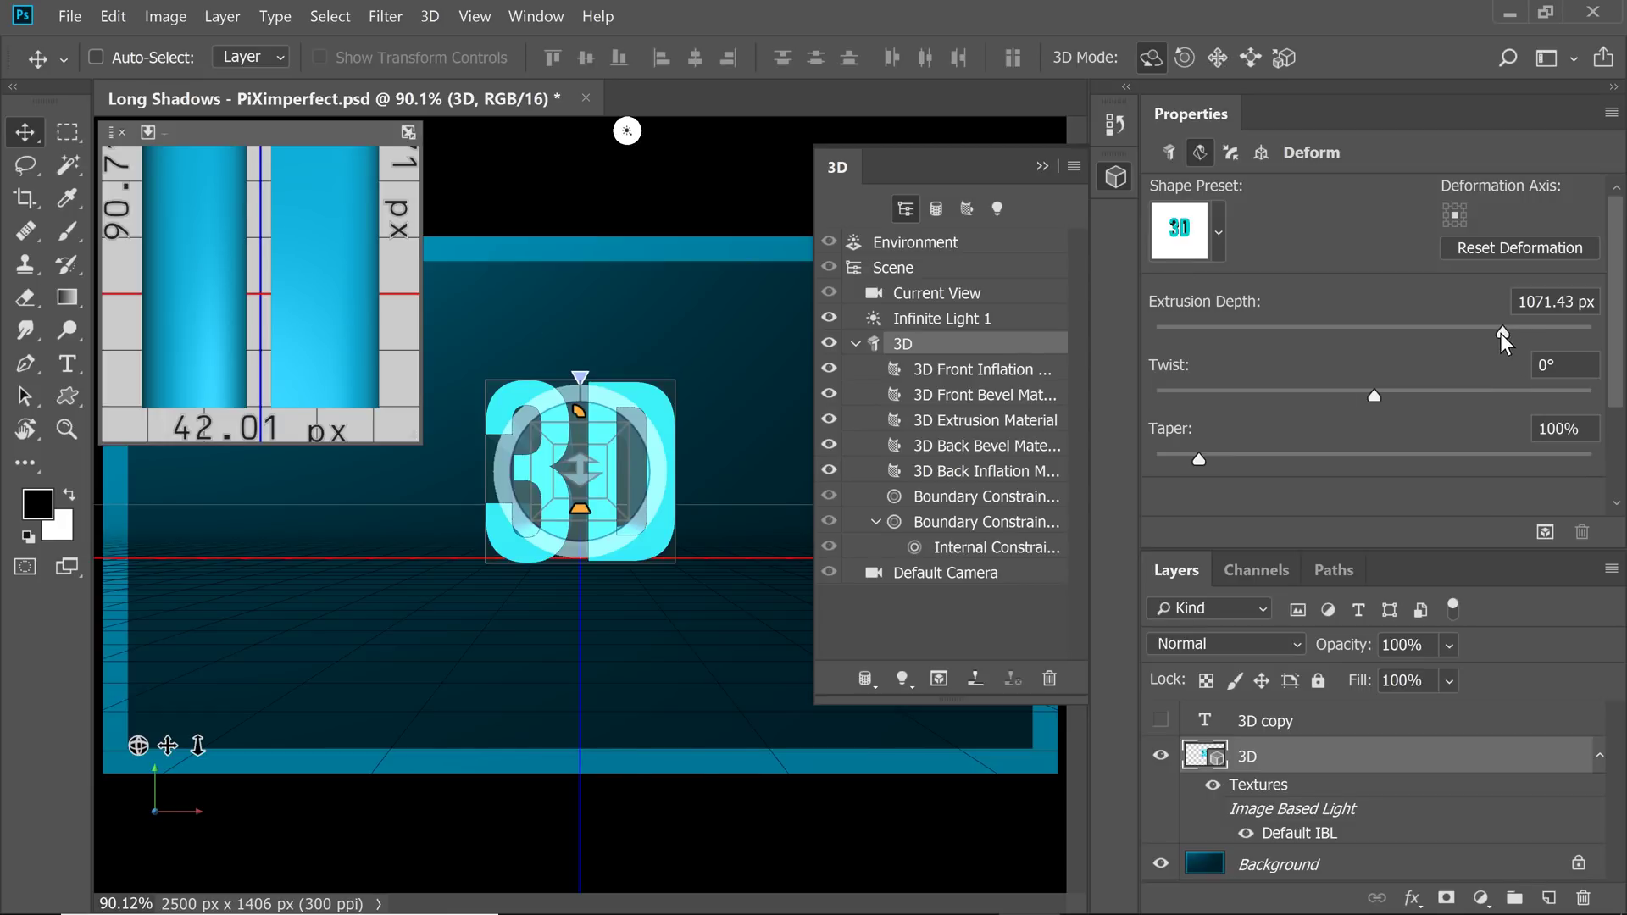
{"action": "left_click_drag", "start_coordinate": [1502, 333], "coordinate": [1595, 333]}
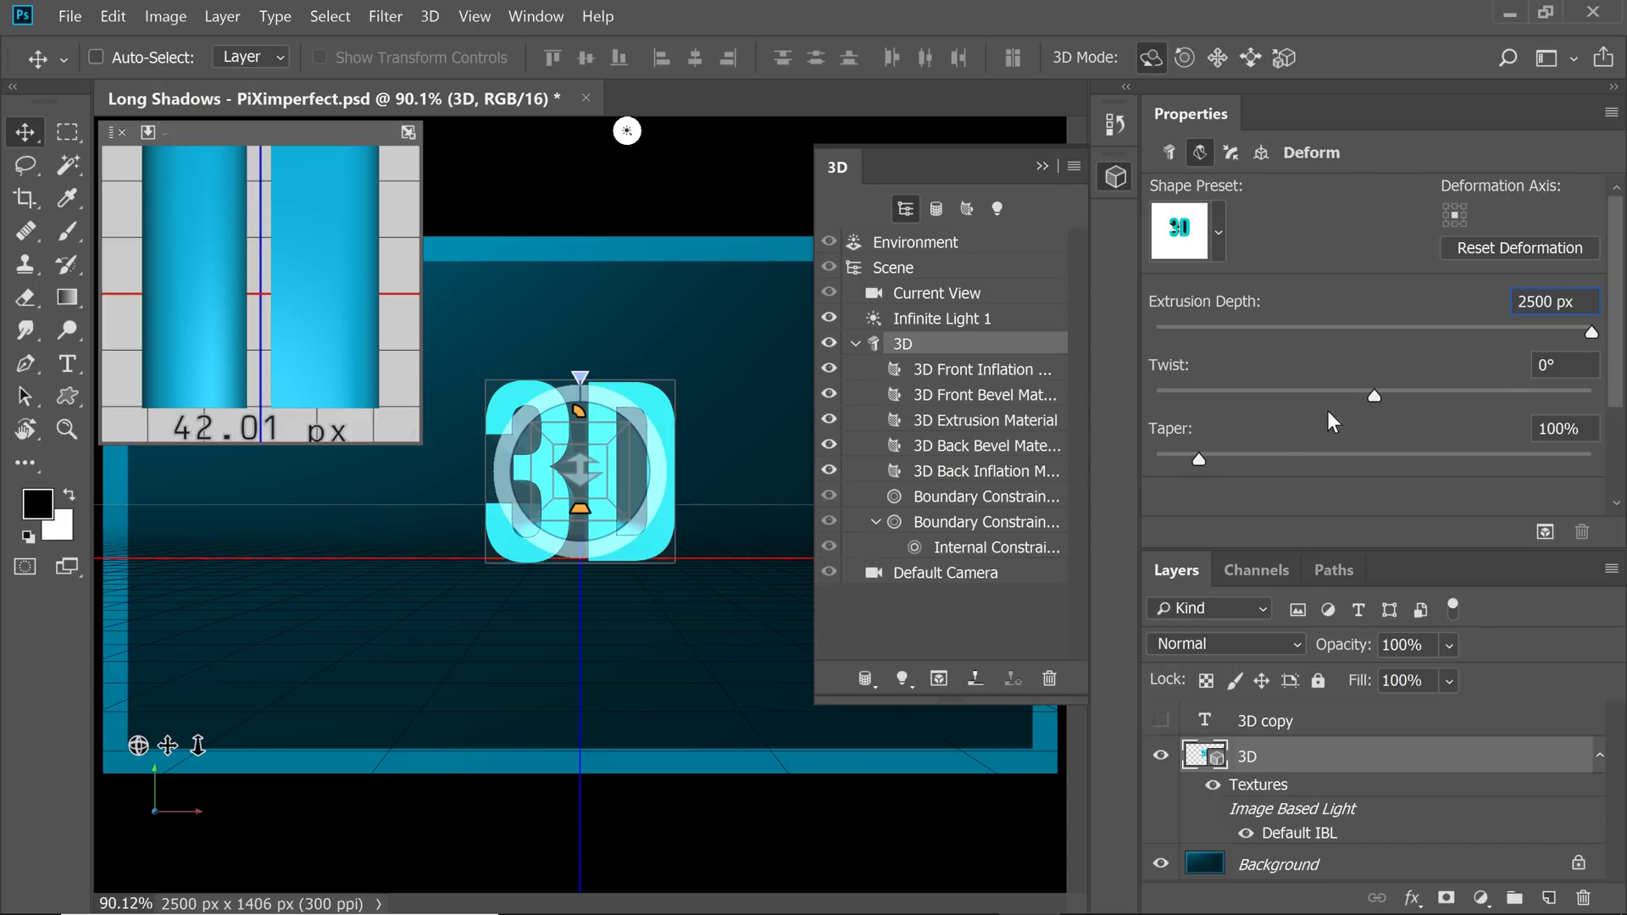
{"action": "left_click_drag", "start_coordinate": [1616, 315], "coordinate": [1609, 428]}
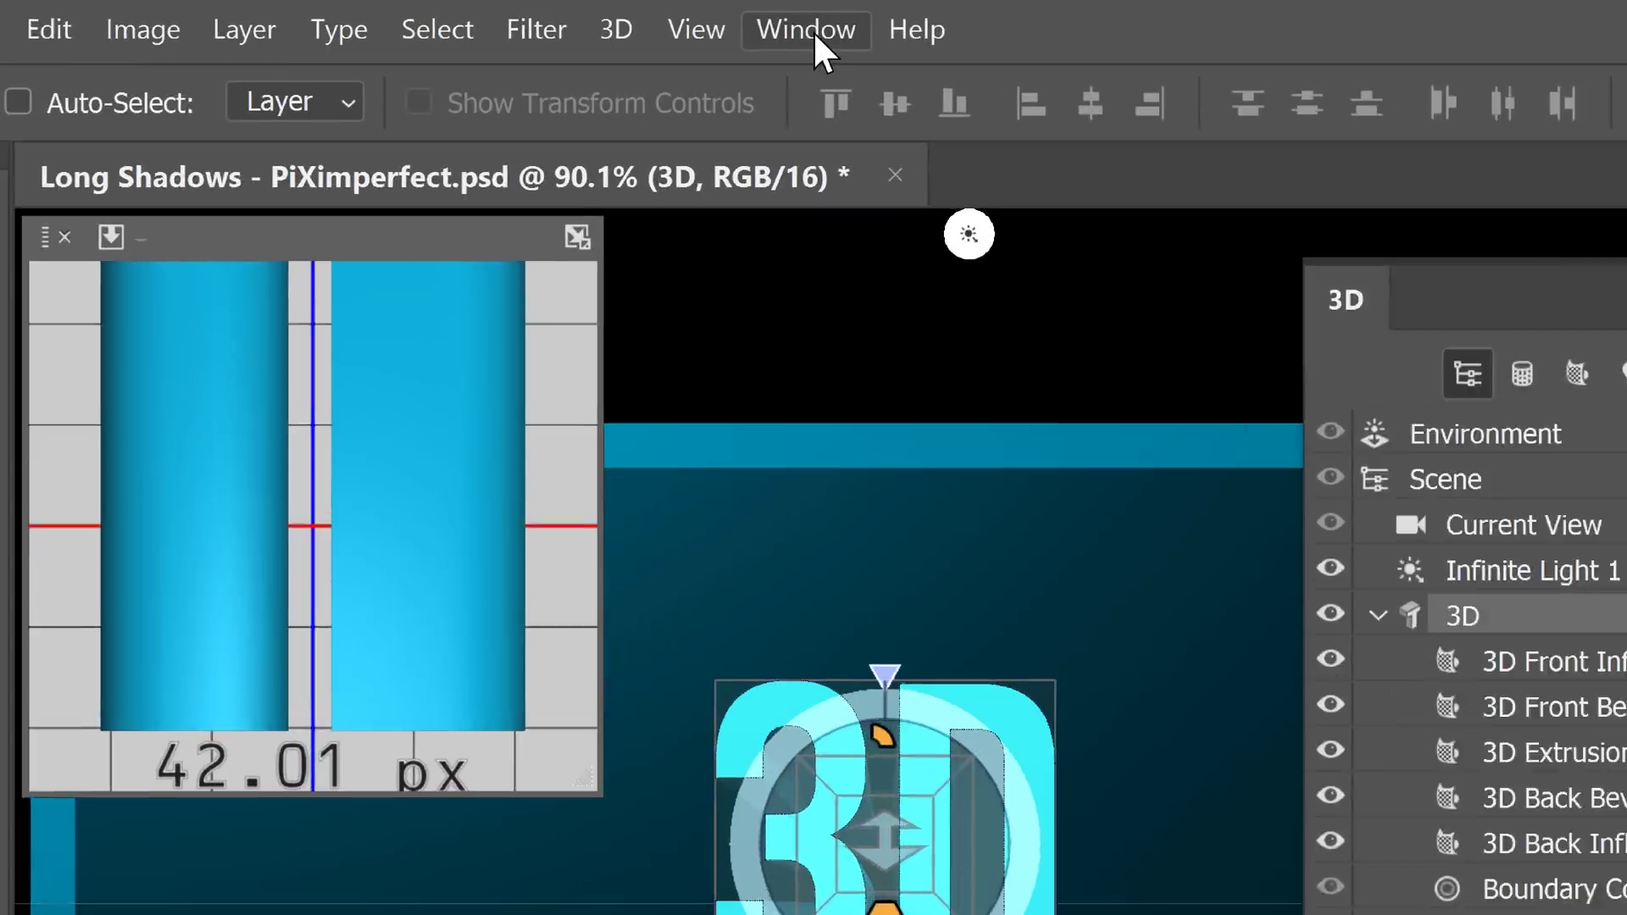
{"action": "left_click", "coordinate": [547, 19]}
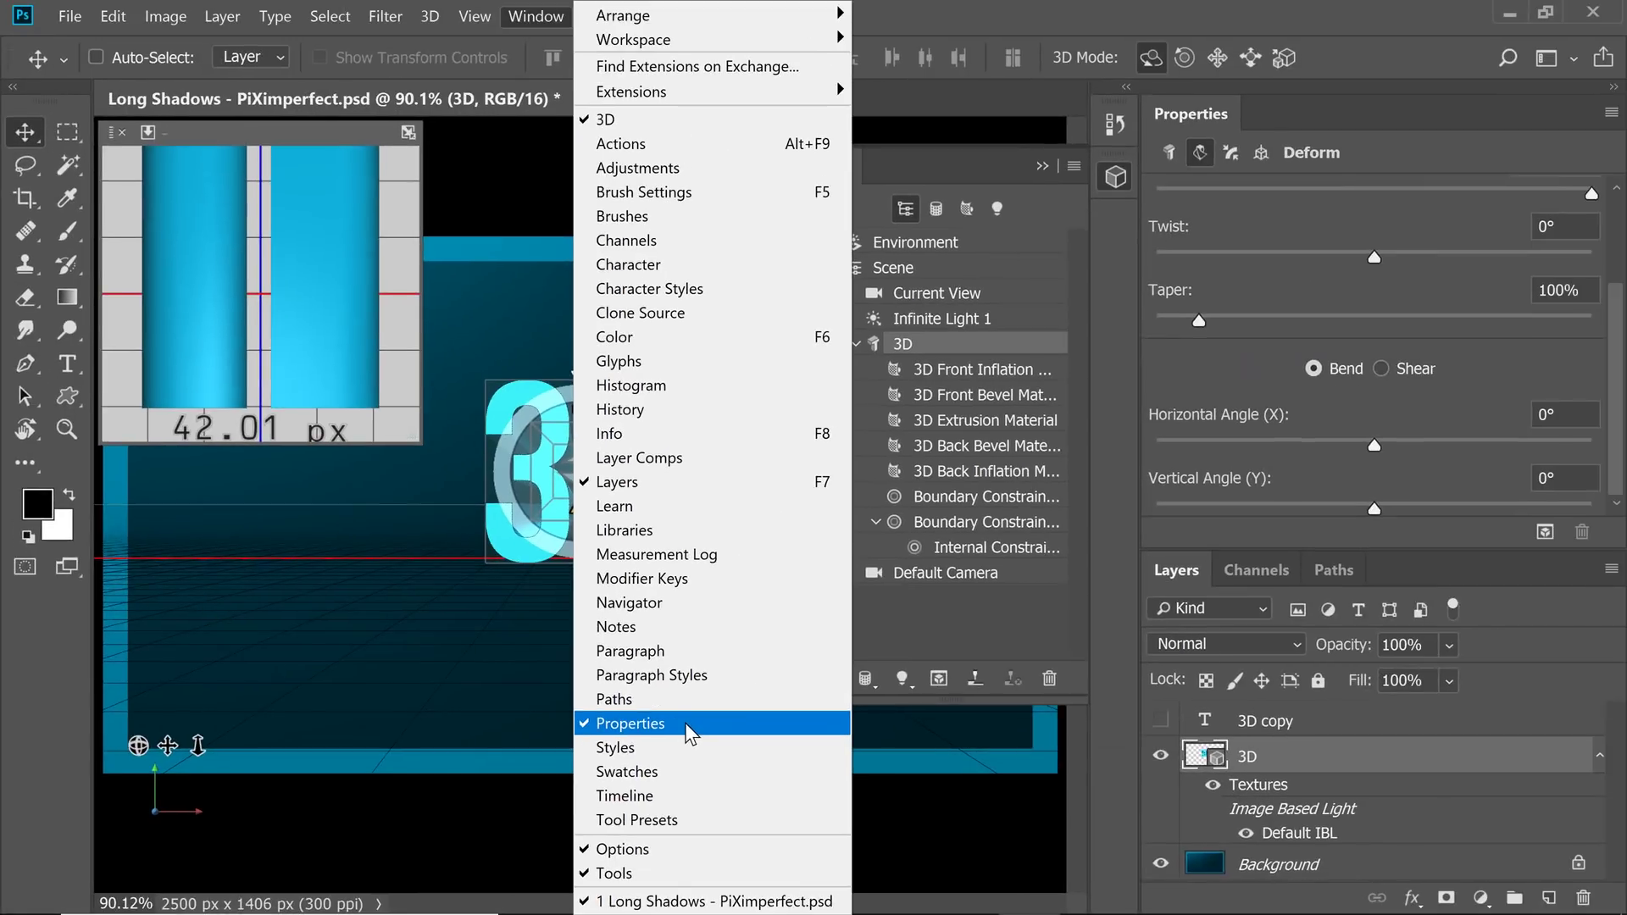
{"action": "left_click", "coordinate": [1198, 107]}
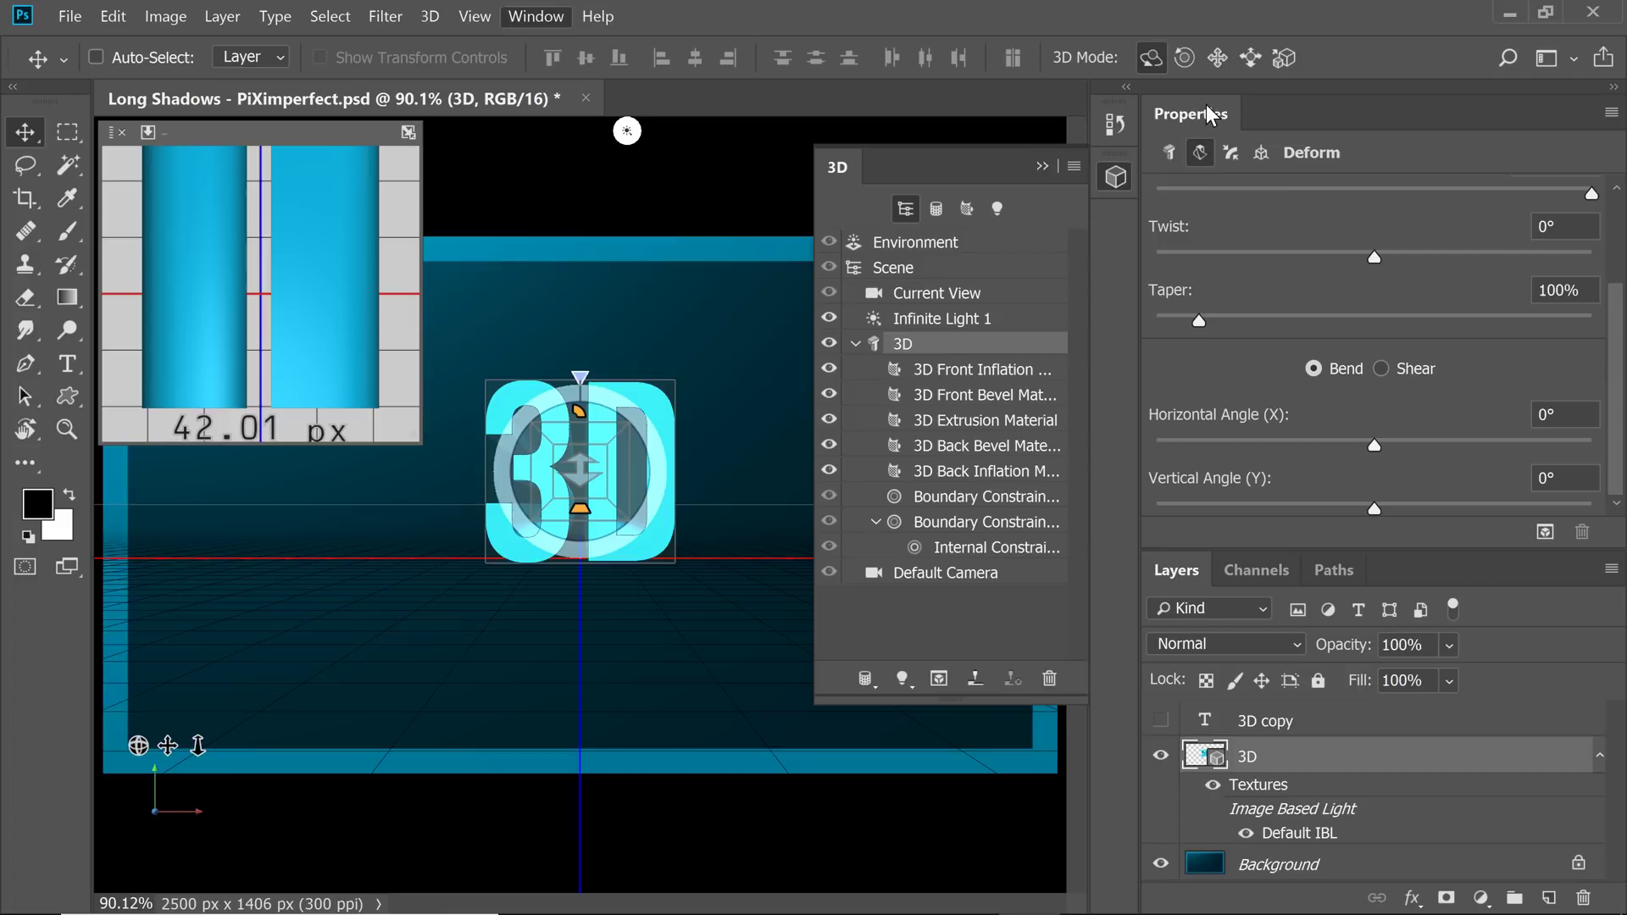
Switch the deformation to Shear with a 90° vertical angle and a 135° horizontal angle.
{"action": "left_click", "coordinate": [1380, 368]}
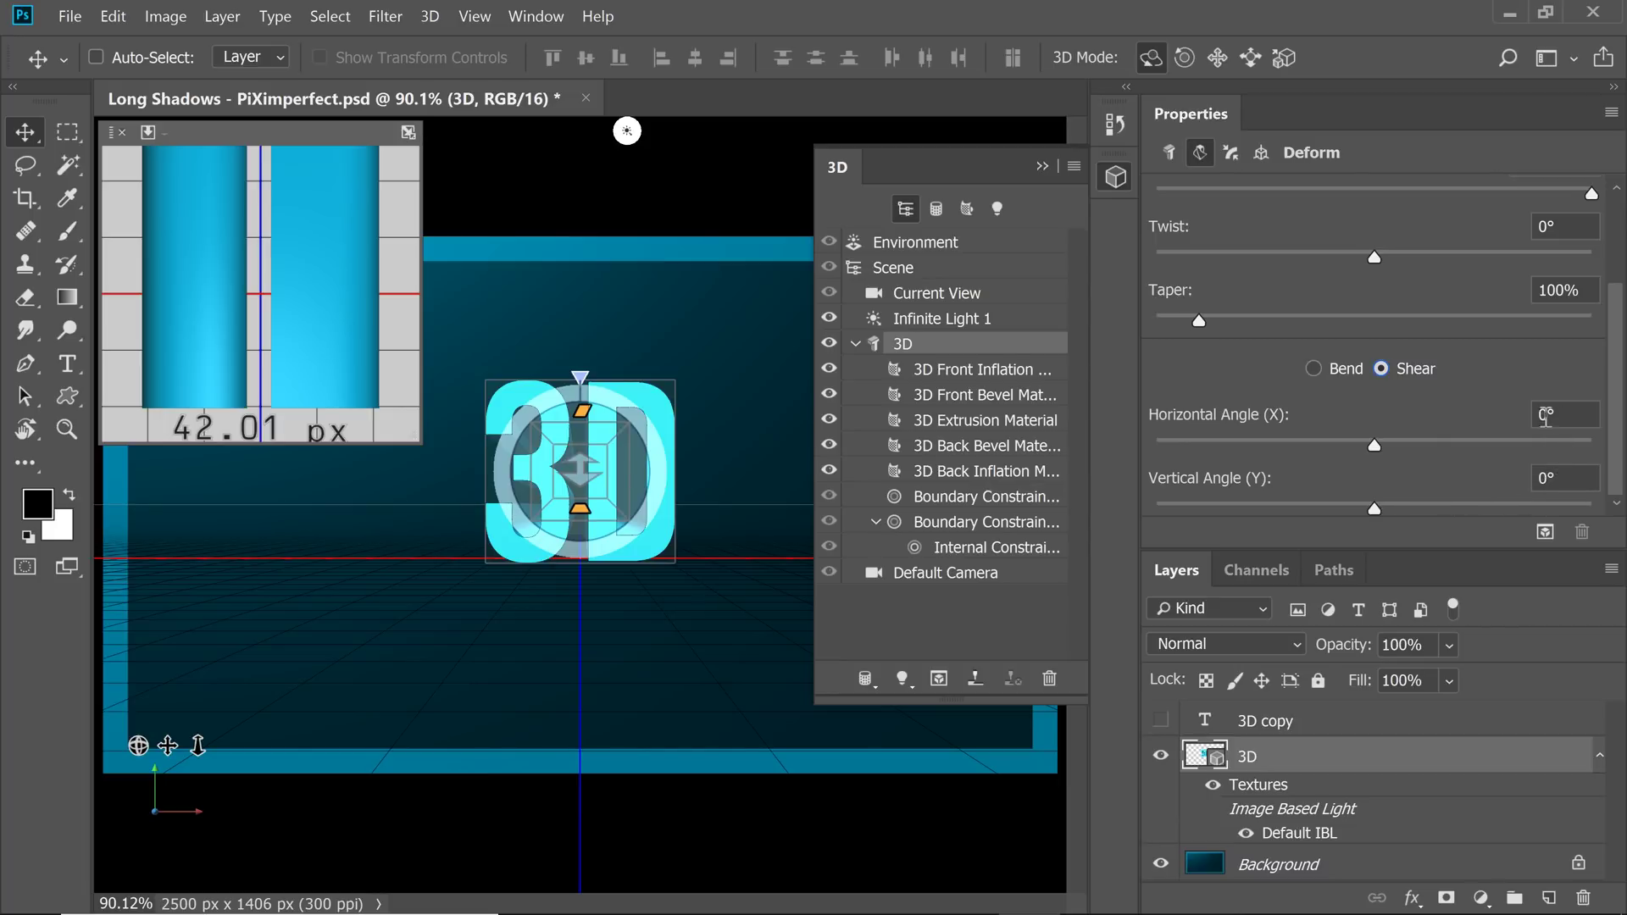
{"action": "left_click_drag", "start_coordinate": [1546, 479], "coordinate": [1530, 479]}
{"action": "type", "text": "90"}
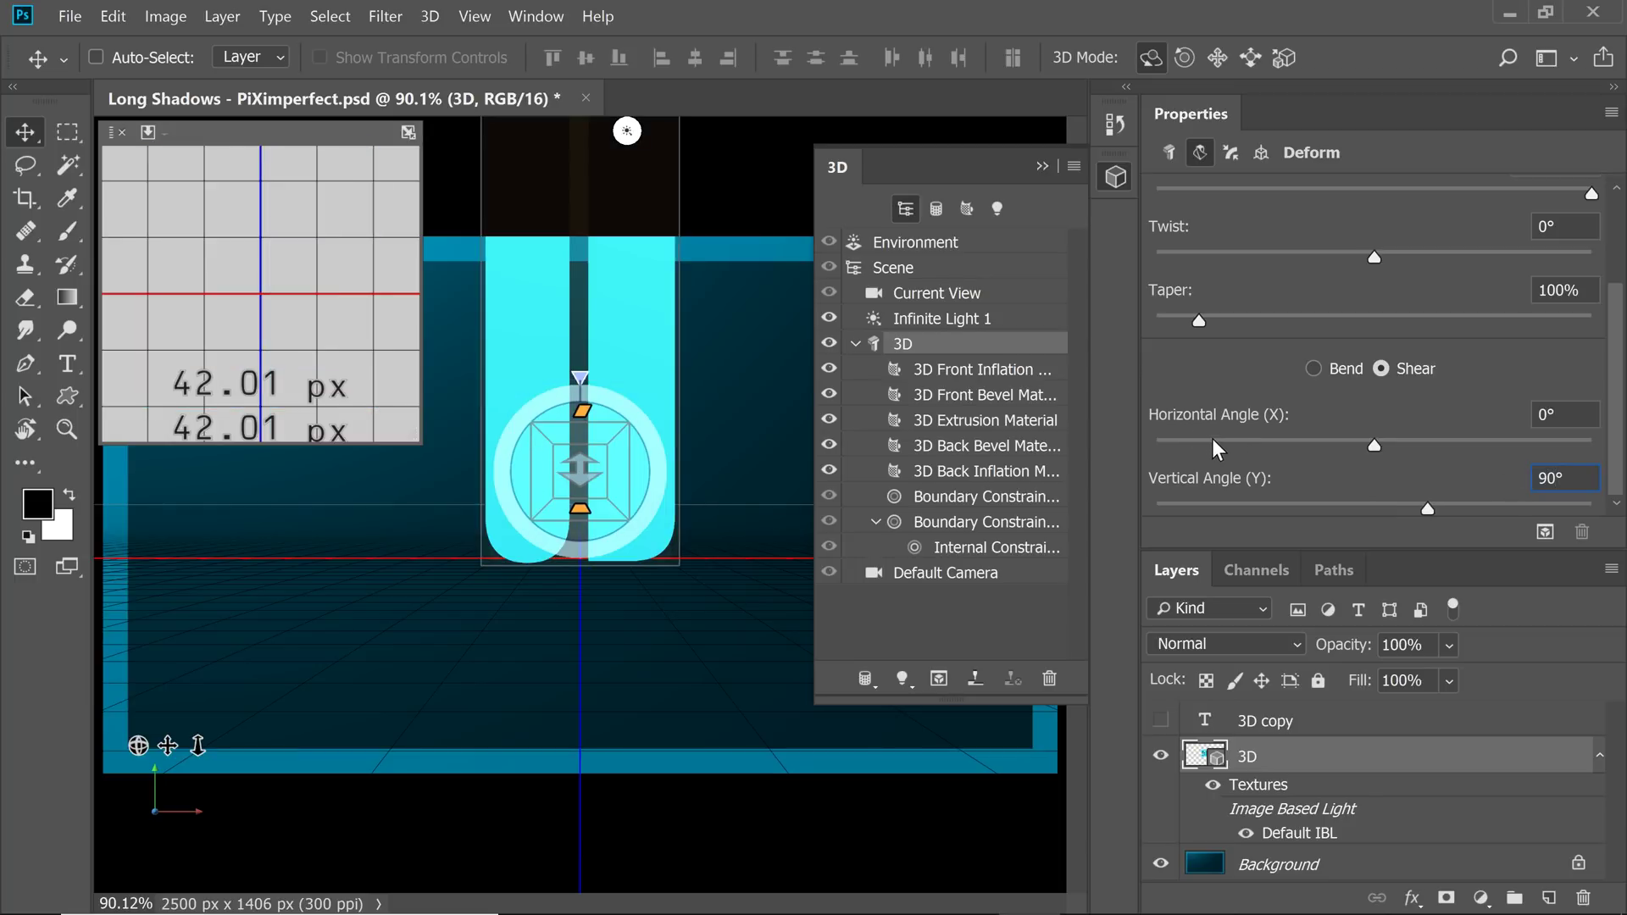
{"action": "left_click", "coordinate": [1375, 442]}
{"action": "left_click_drag", "start_coordinate": [1375, 443], "coordinate": [1229, 446]}
{"action": "key", "text": "ctrl+z"}
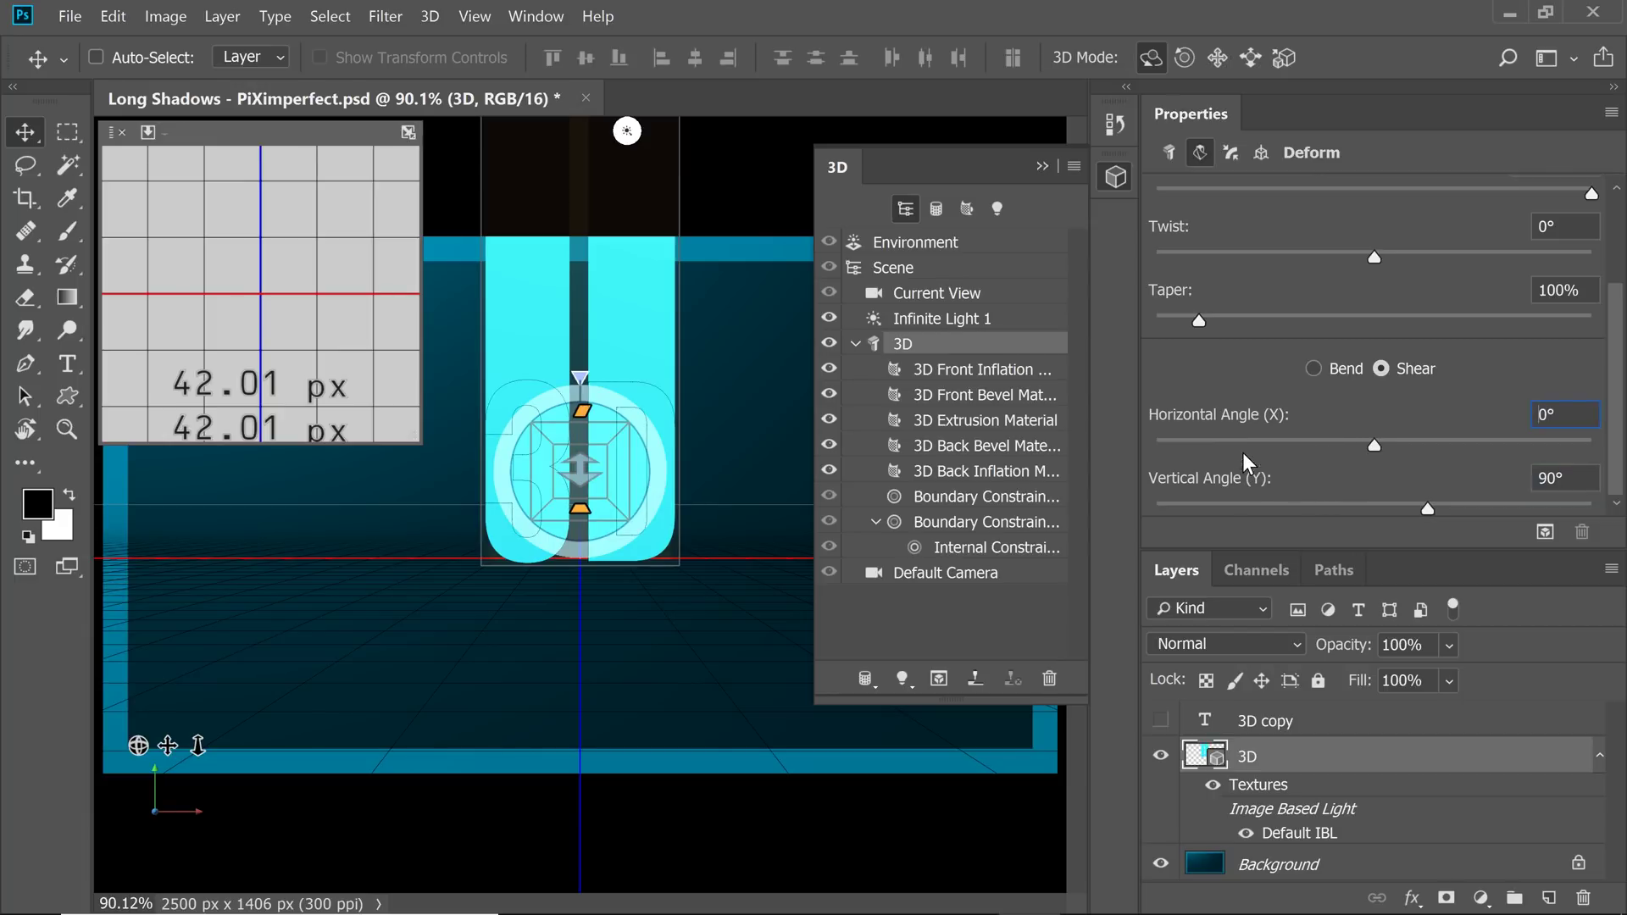
{"action": "left_click", "coordinate": [1239, 441]}
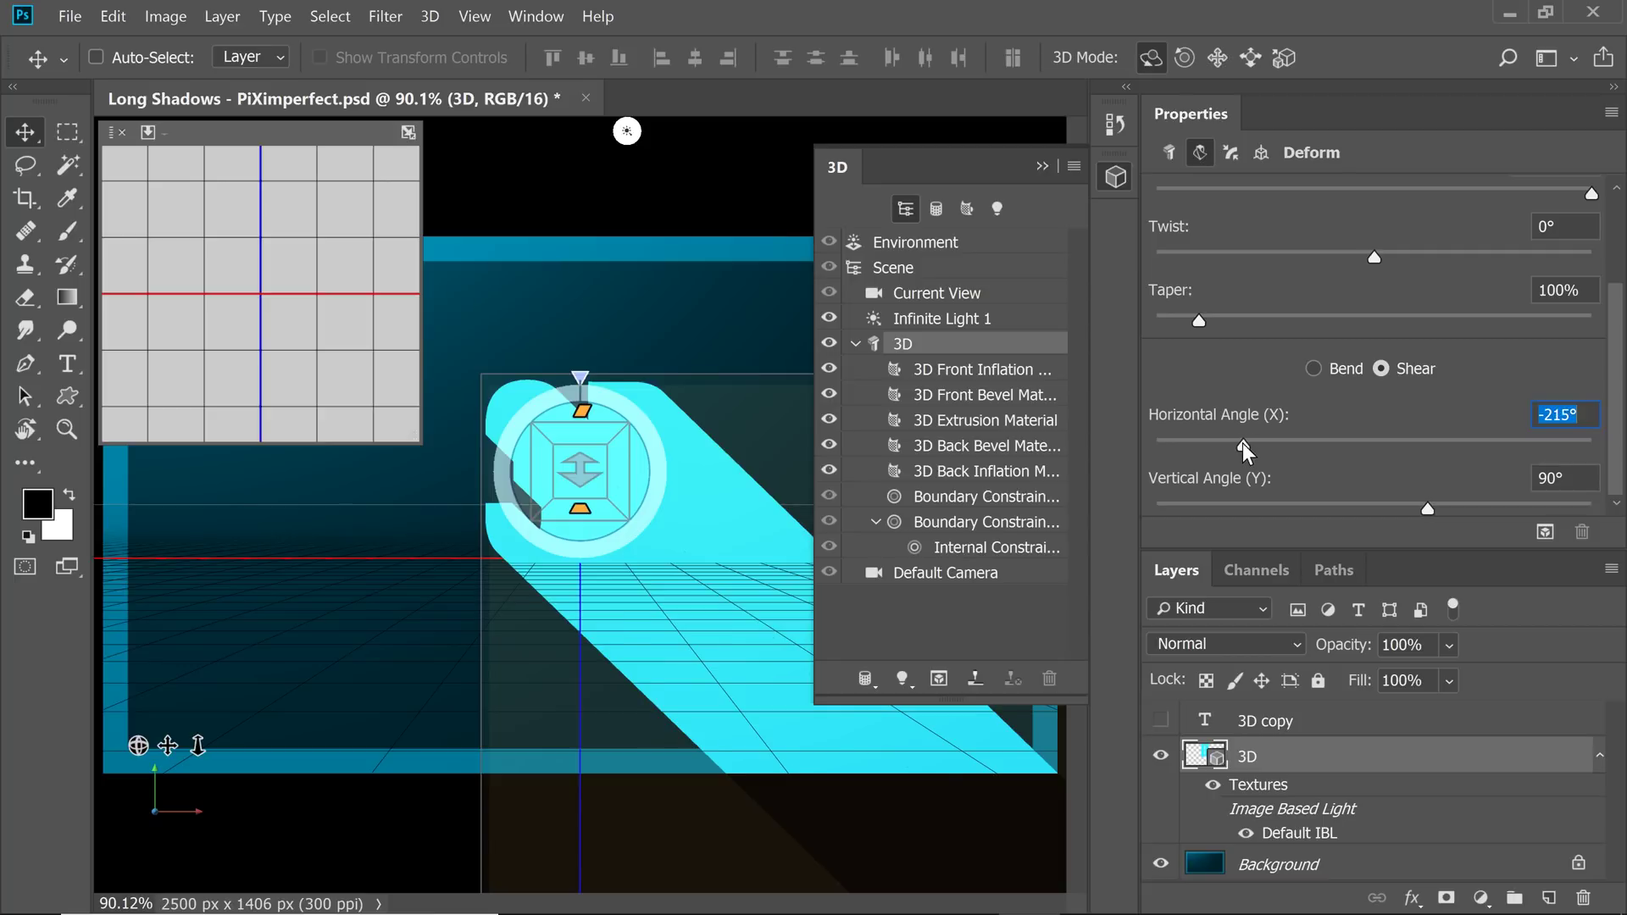
{"action": "left_click_drag", "start_coordinate": [1243, 443], "coordinate": [1456, 488]}
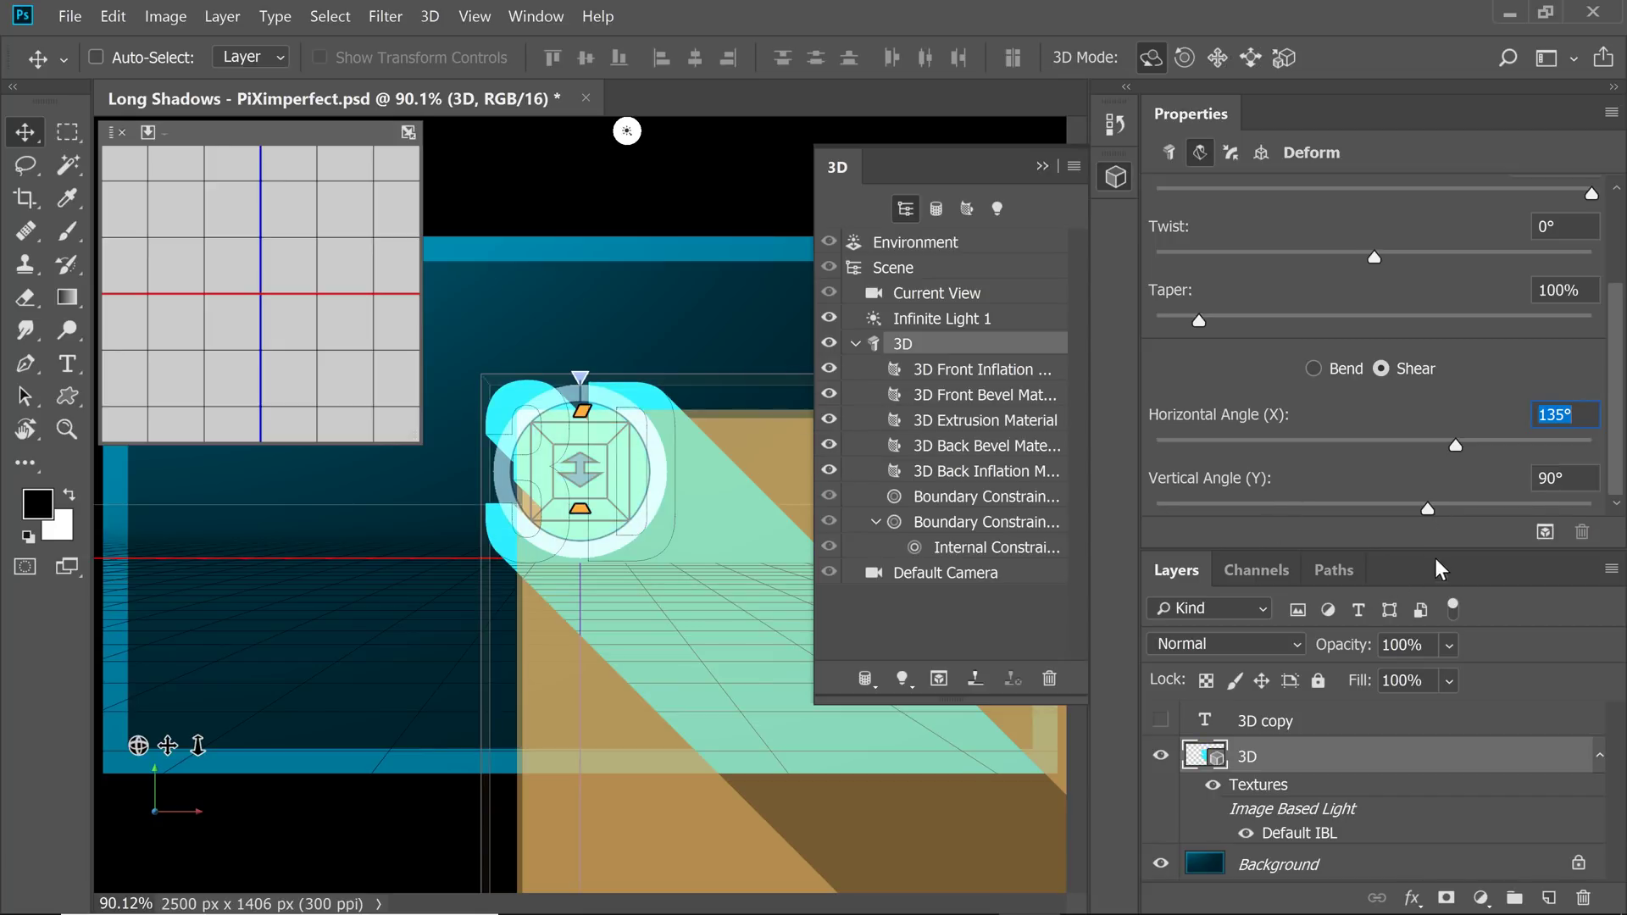
Show and select '3D copy', load the extruded shape as a selection, then trash the 3D layer.
{"action": "left_click", "coordinate": [1161, 720]}
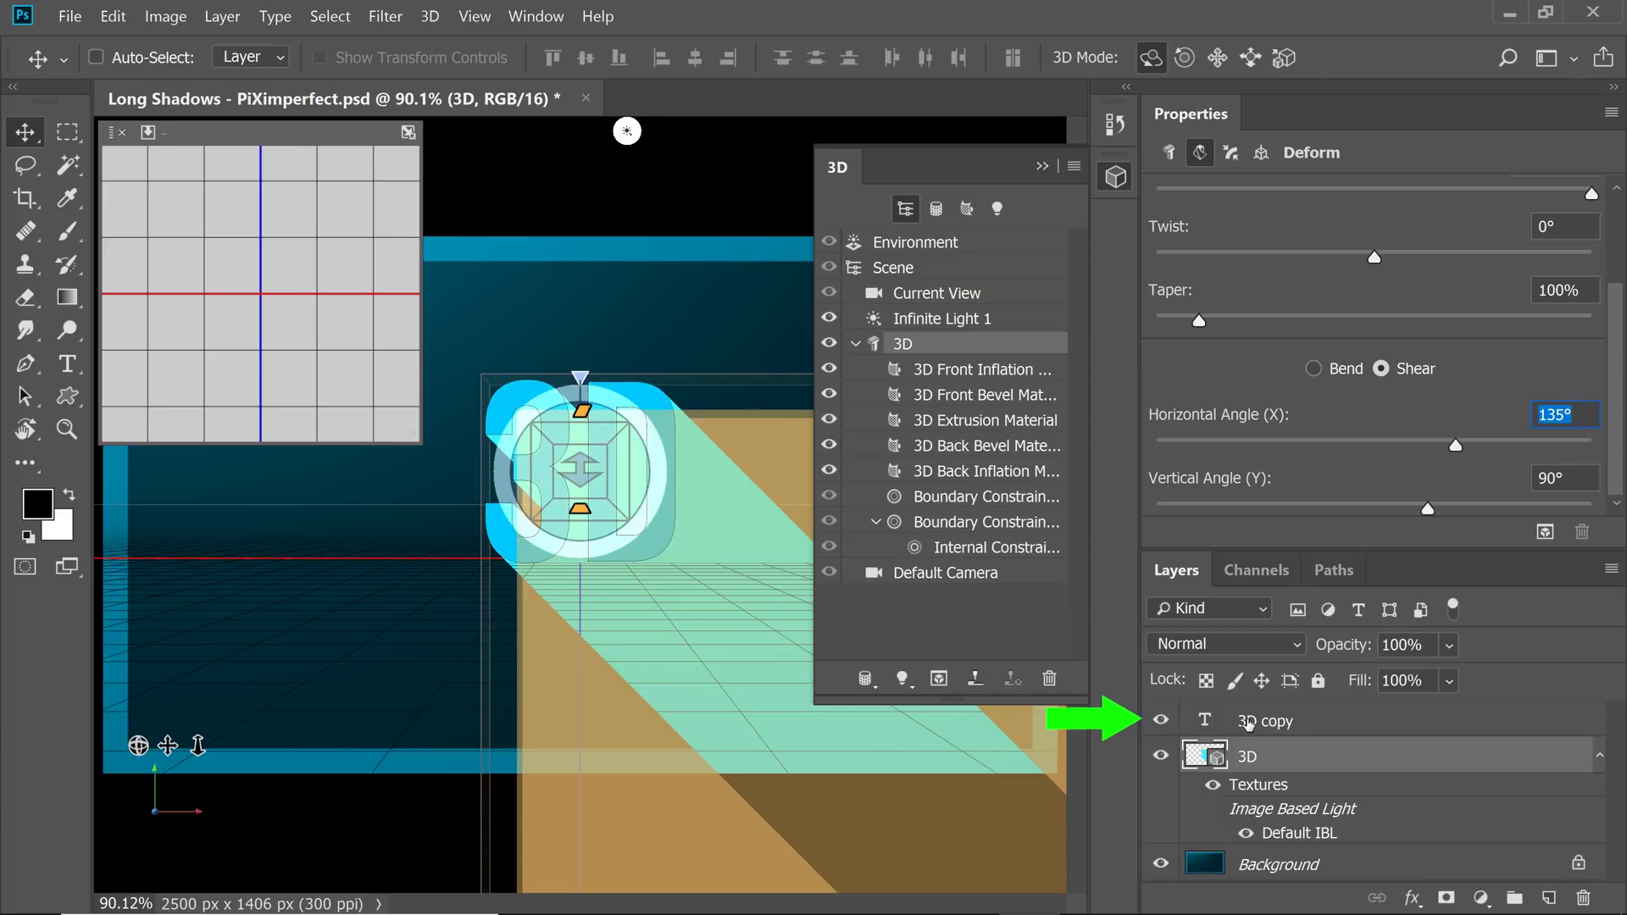
{"action": "left_click", "coordinate": [1244, 724]}
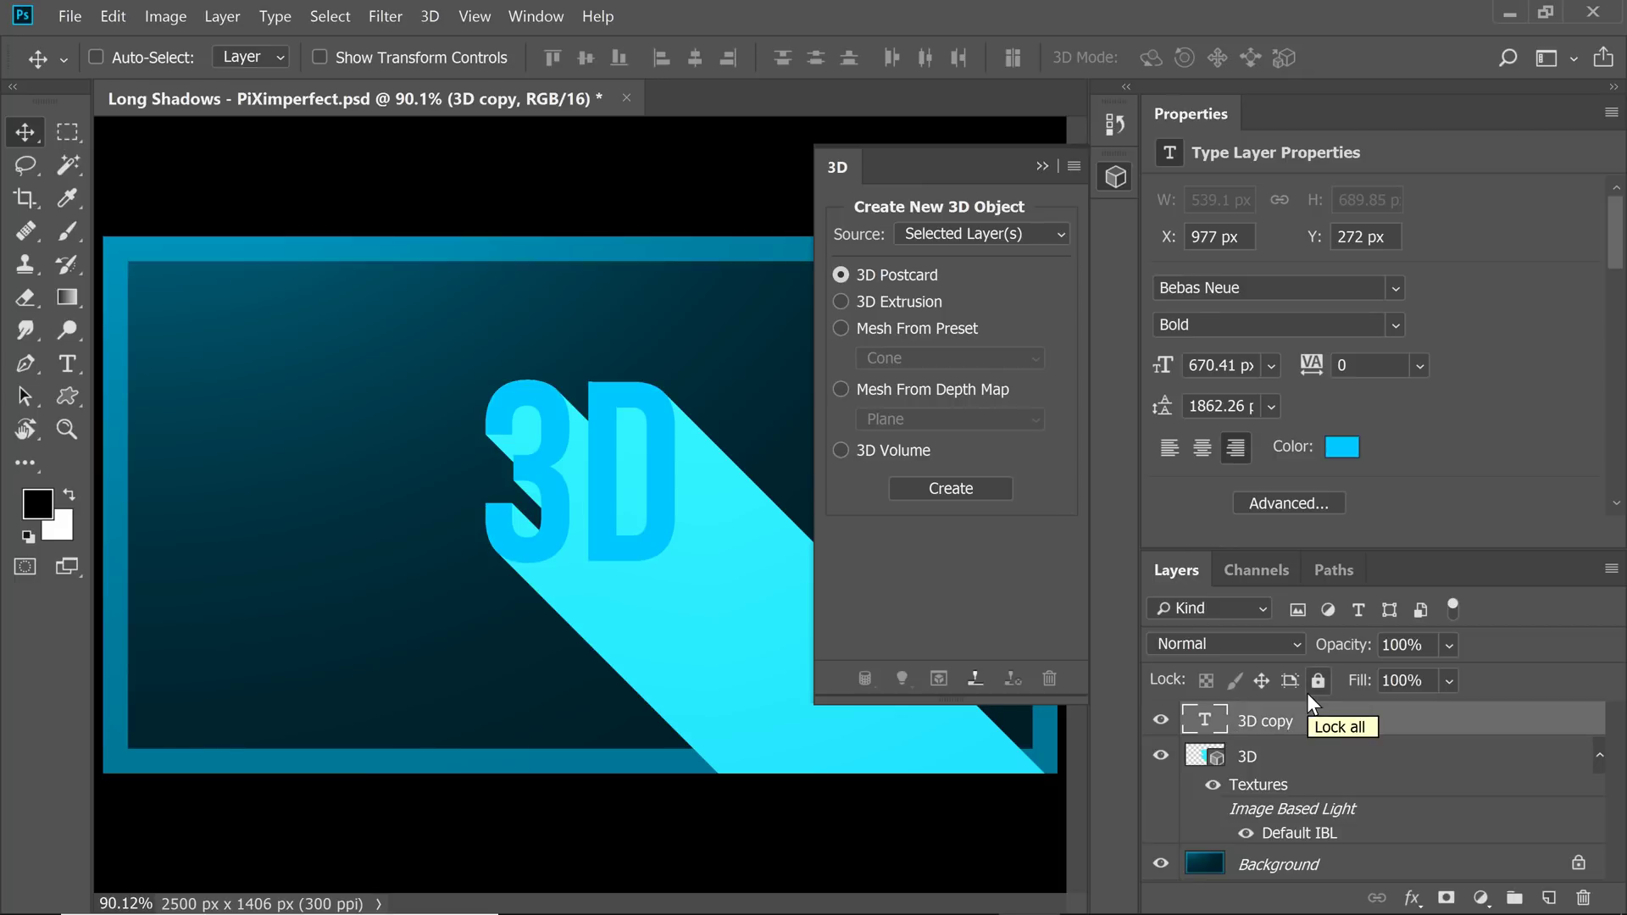
{"action": "key", "text": "ctrl"}
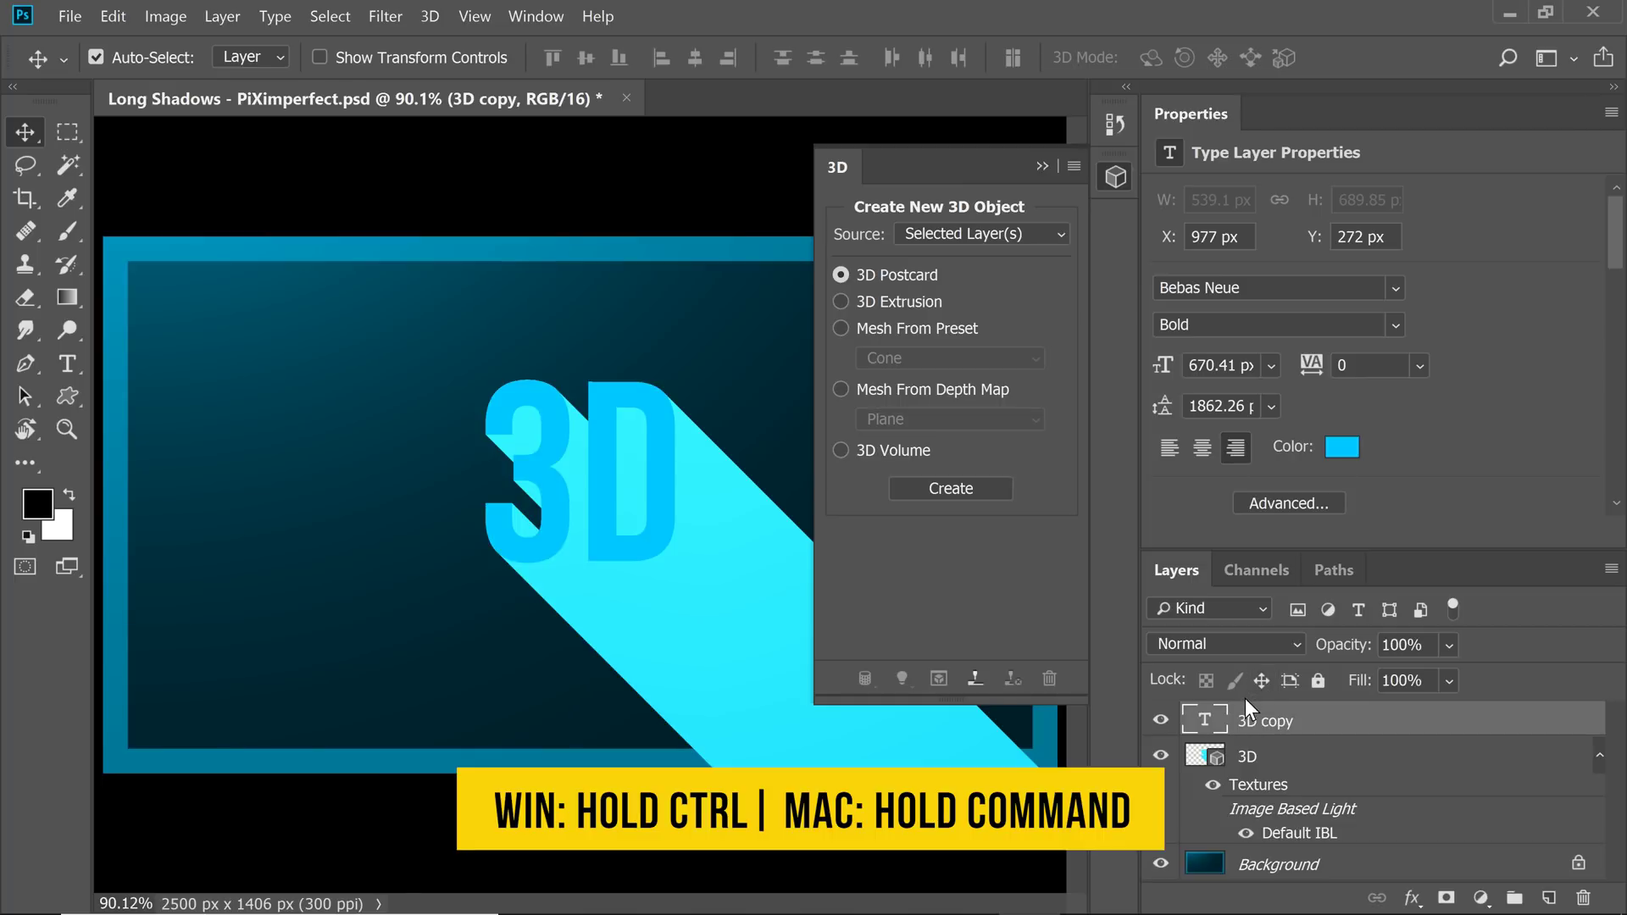
{"action": "left_click", "coordinate": [1200, 759], "text": "ctrl"}
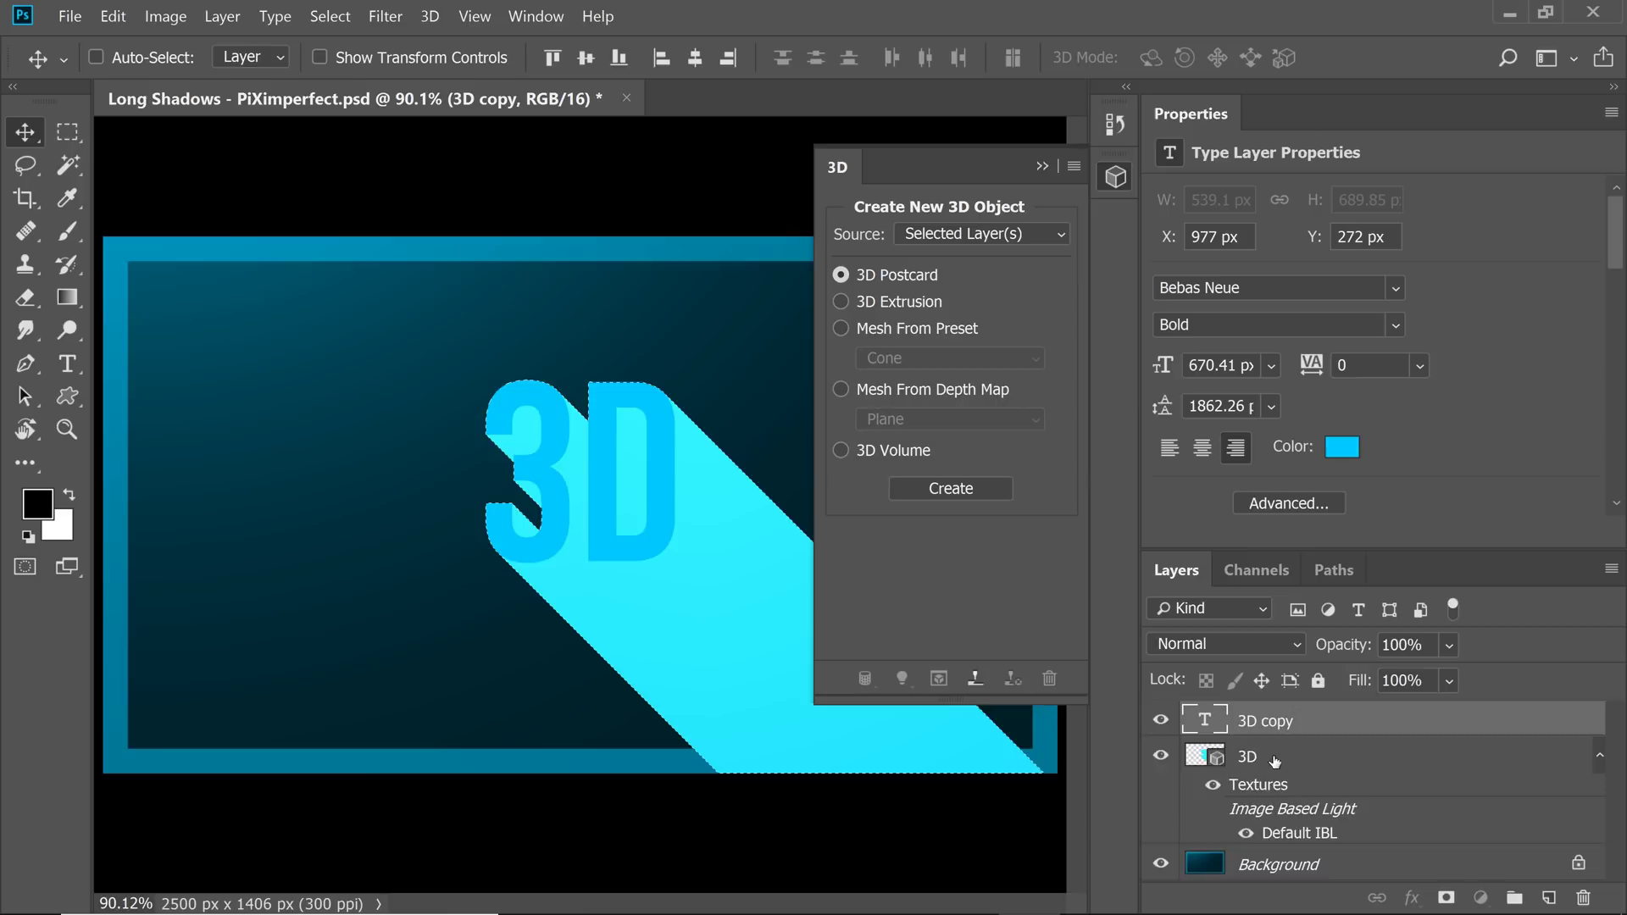
{"action": "left_click_drag", "start_coordinate": [1276, 763], "coordinate": [1582, 901]}
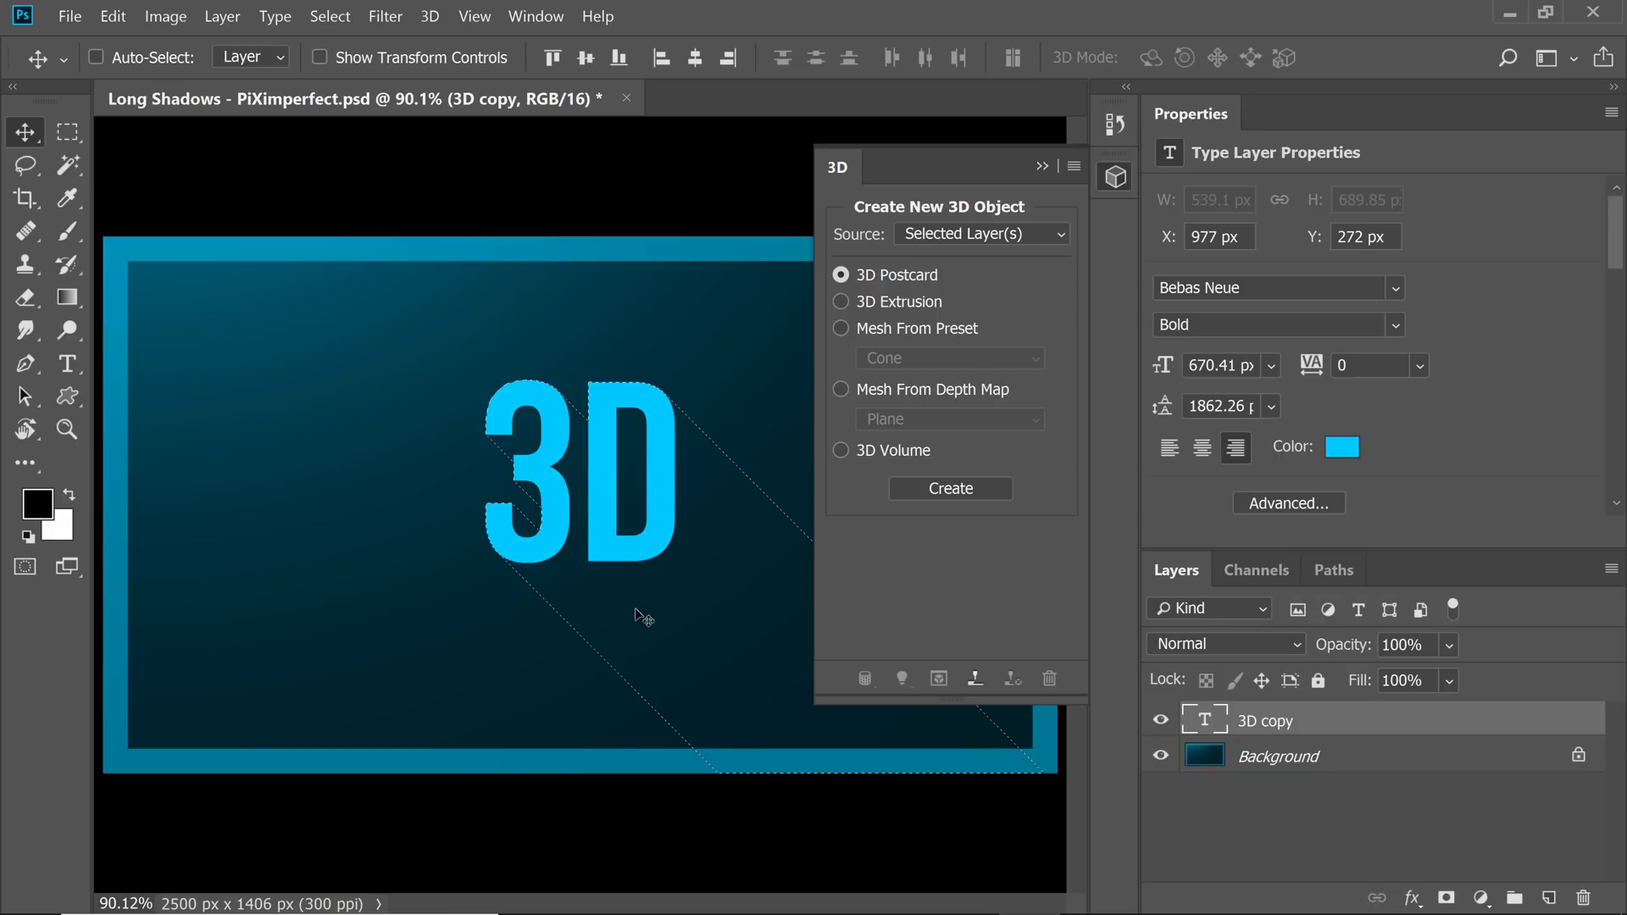
Add a near-black Solid Color fill layer above Background to fill the shadow selection.
{"action": "left_click", "coordinate": [1343, 767]}
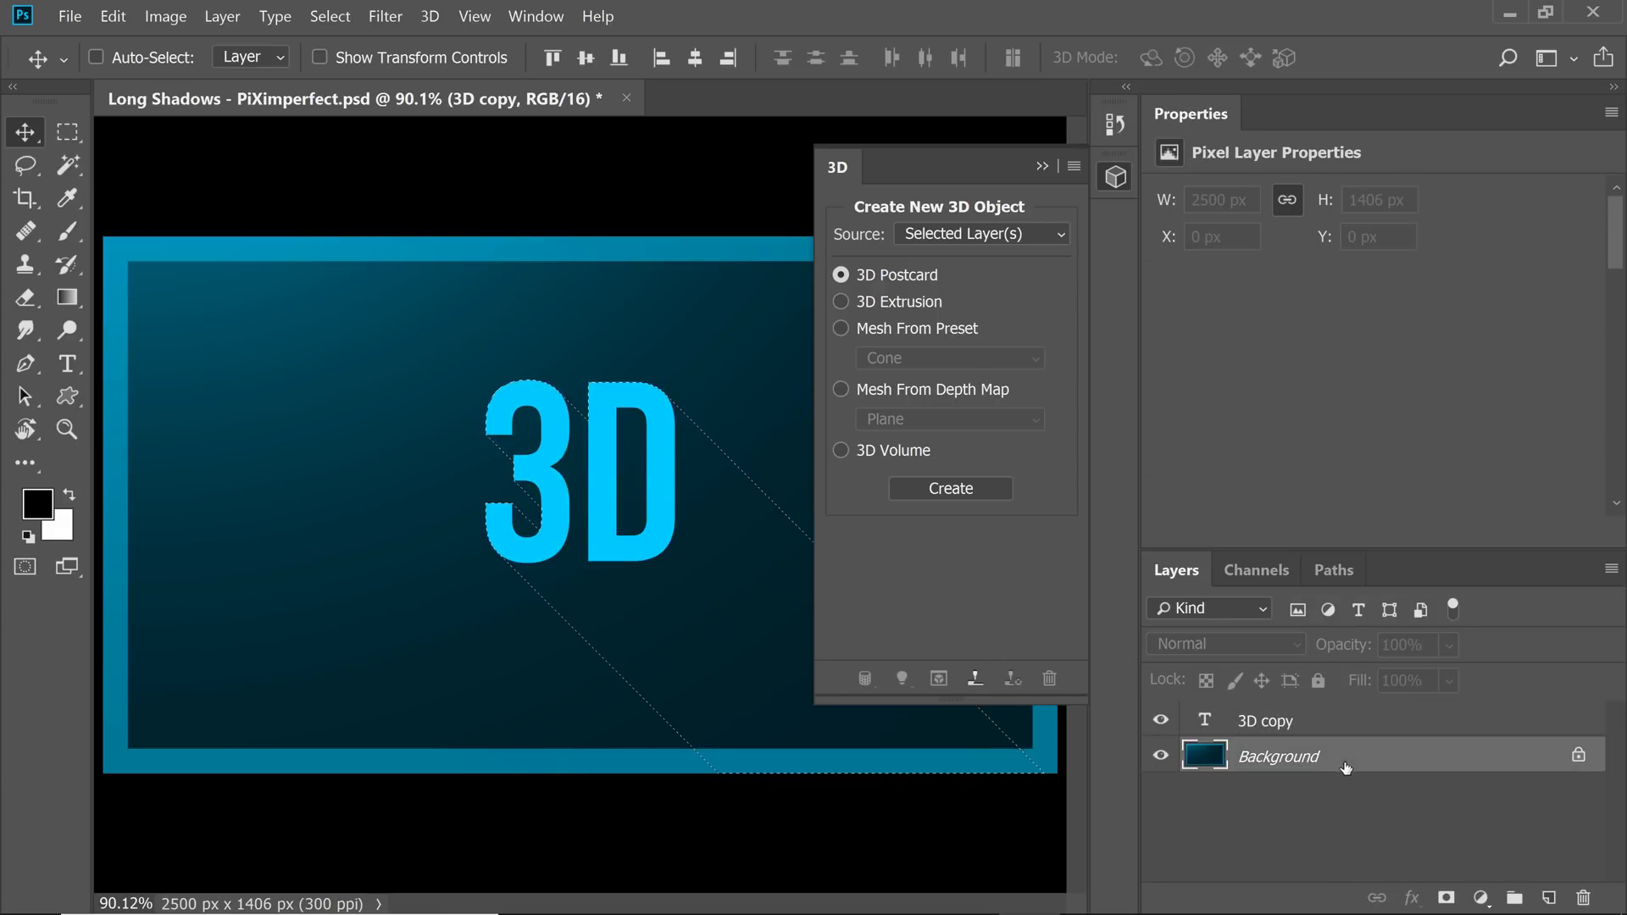
{"action": "left_click", "coordinate": [1482, 898]}
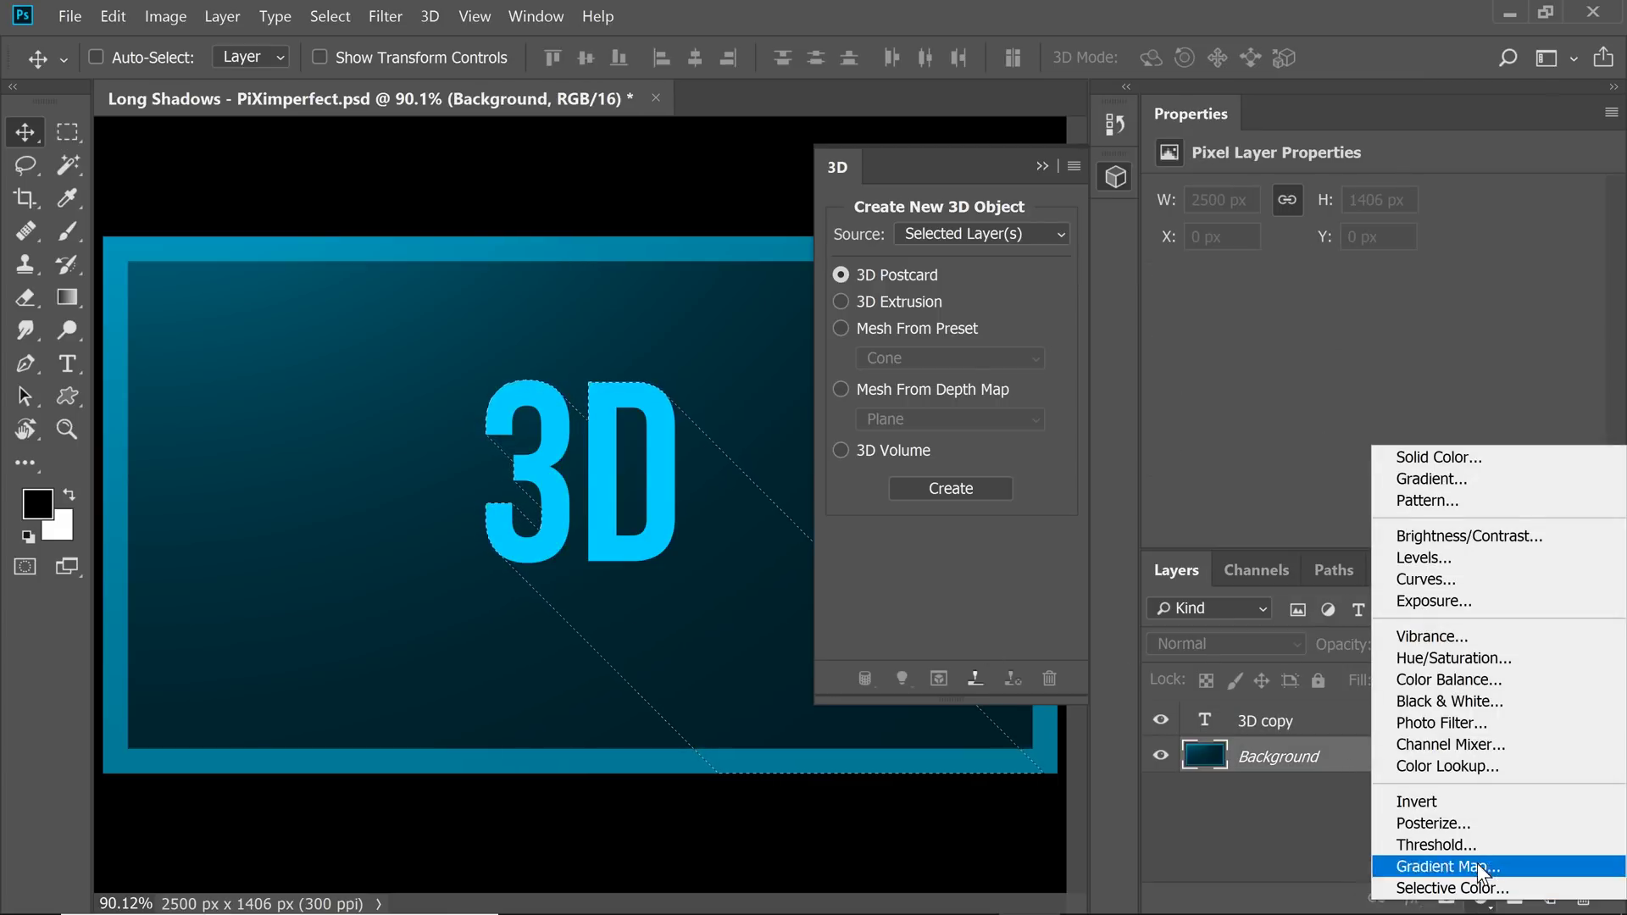
{"action": "left_click", "coordinate": [1447, 456]}
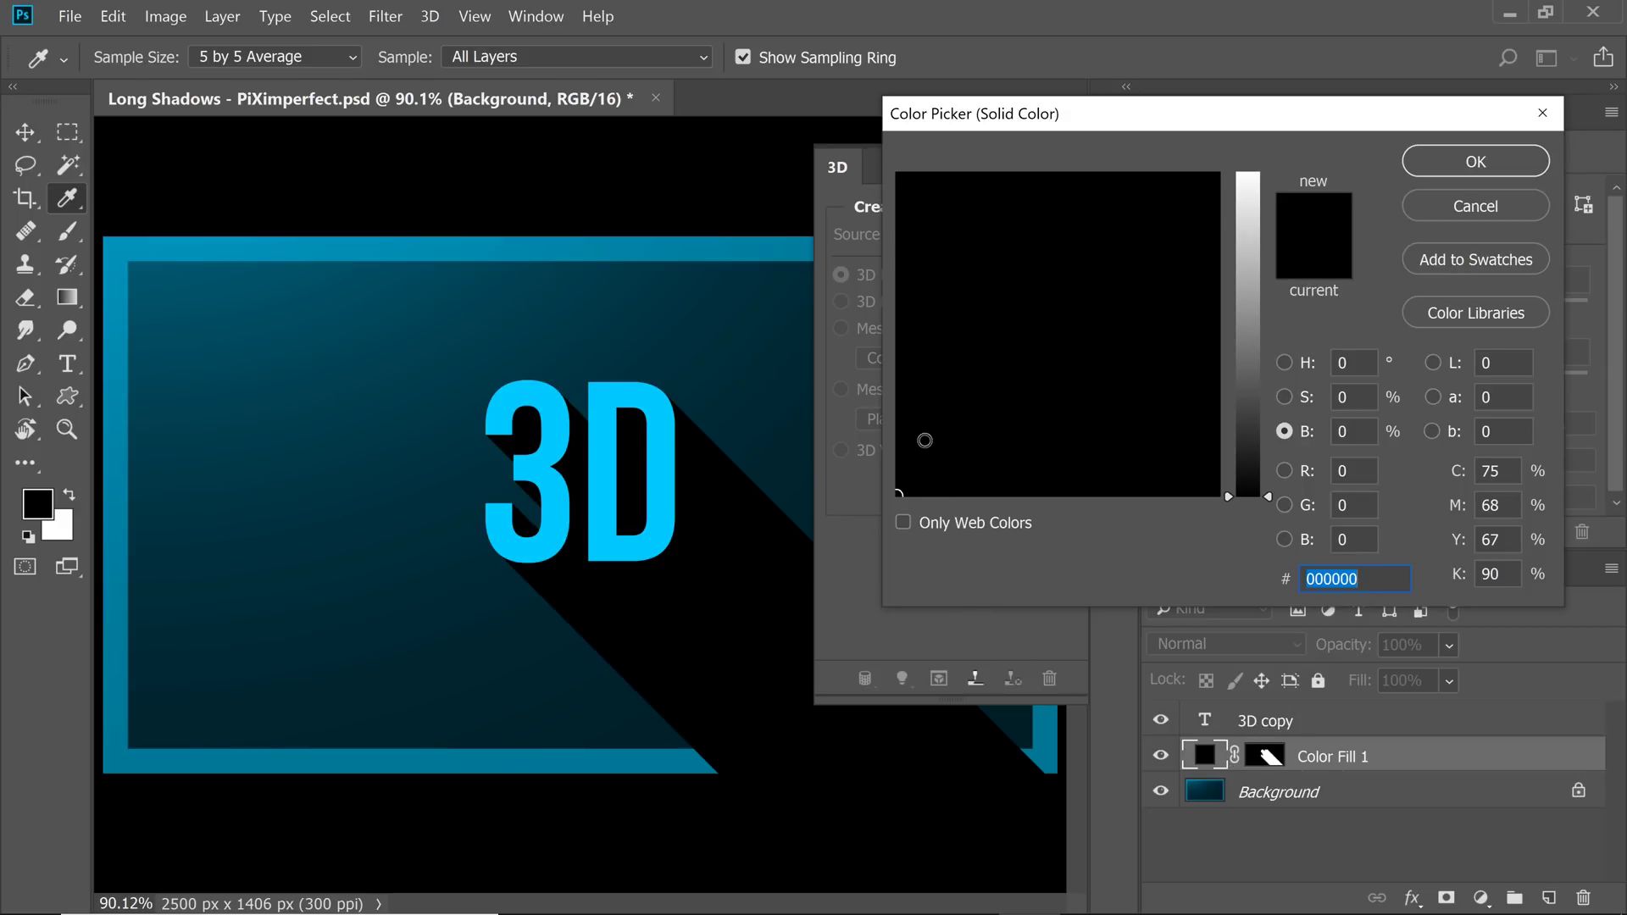
{"action": "left_click", "coordinate": [924, 440]}
{"action": "mouse_move", "coordinate": [925, 440]}
{"action": "left_mouse_down"}
{"action": "mouse_move", "coordinate": [896, 407]}
{"action": "mouse_move", "coordinate": [905, 443]}
{"action": "left_mouse_up"}
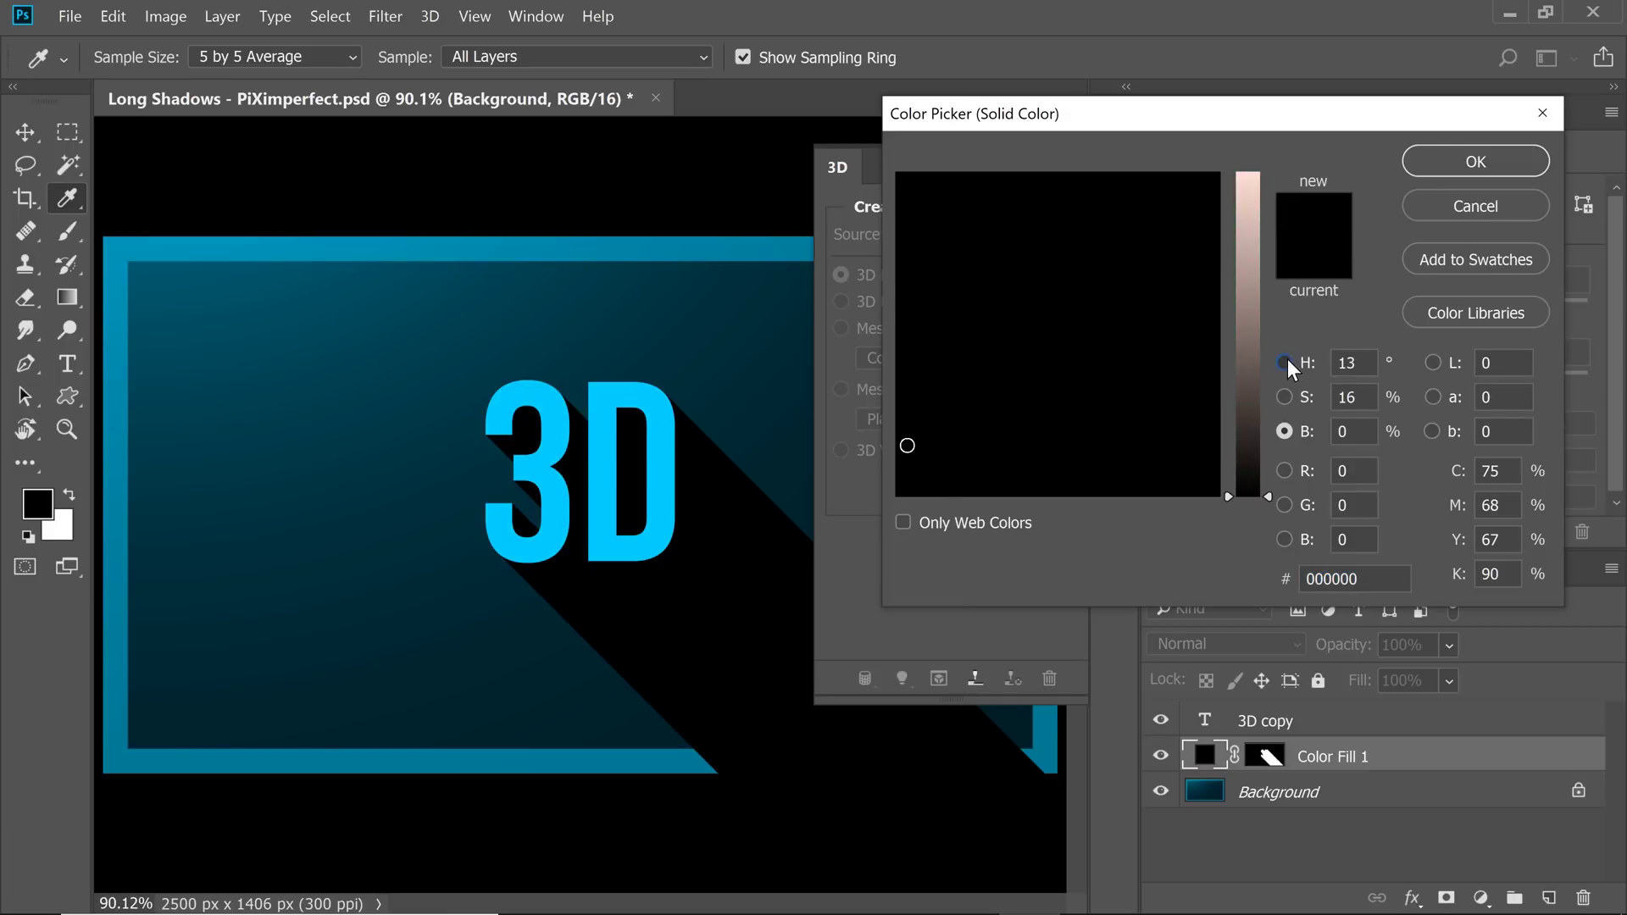
{"action": "left_click", "coordinate": [1285, 363]}
{"action": "mouse_move", "coordinate": [1123, 280]}
{"action": "left_mouse_down"}
{"action": "mouse_move", "coordinate": [1147, 435]}
{"action": "mouse_move", "coordinate": [896, 495]}
{"action": "left_mouse_up"}
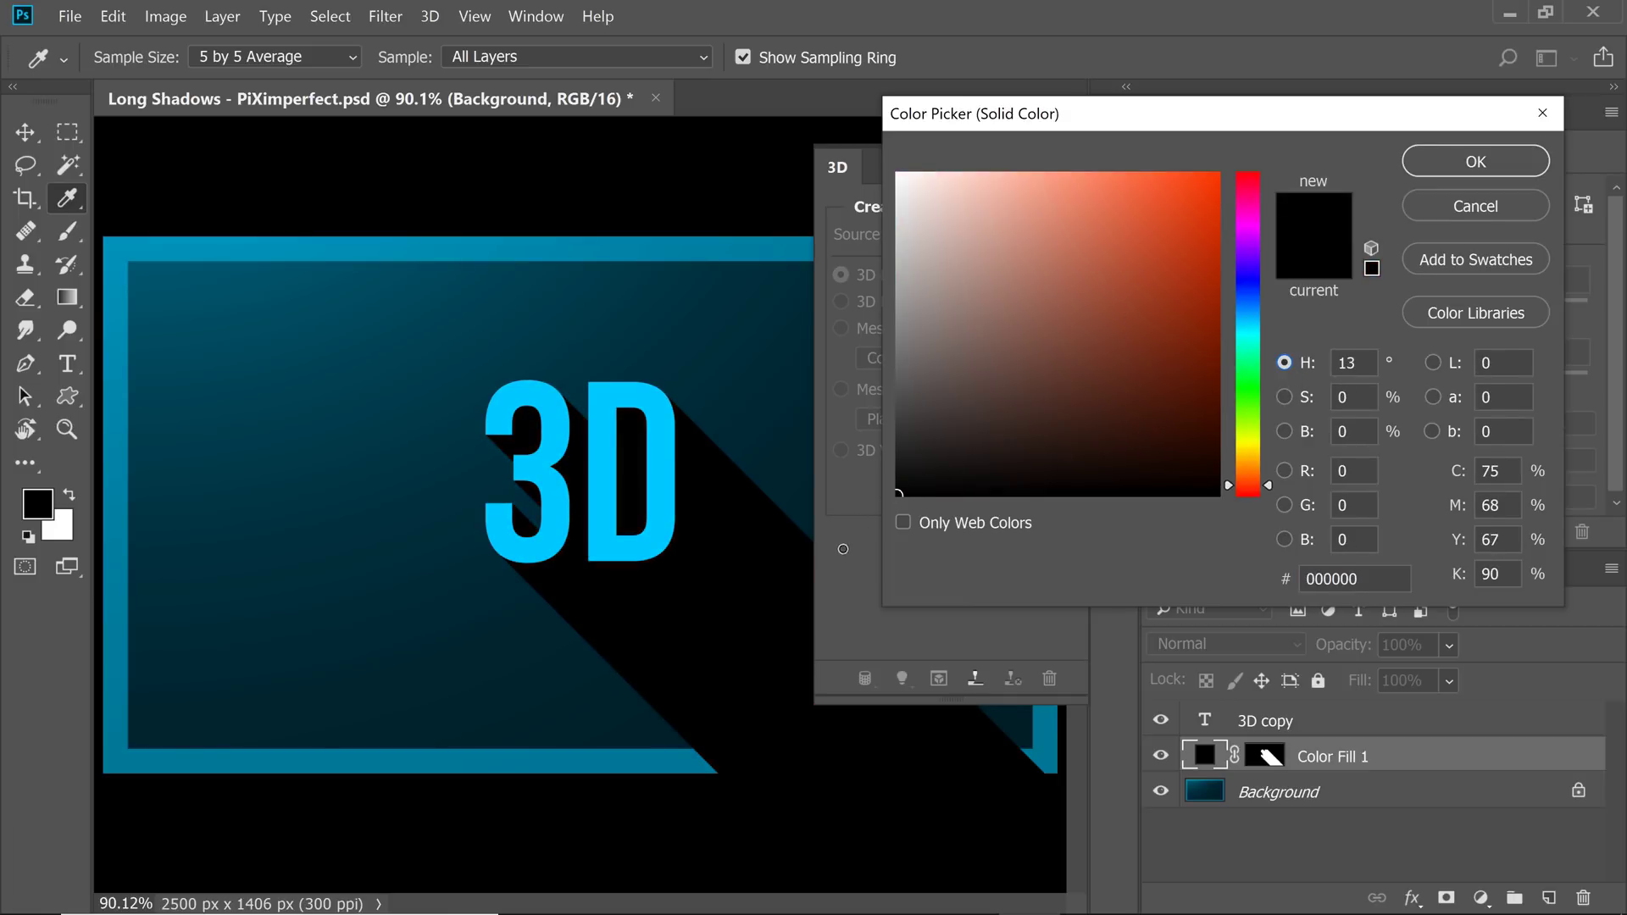
{"action": "left_click", "coordinate": [1464, 165]}
Collapse the floating 3D panel and set Color Fill 1's opacity to 40%.
{"action": "key", "text": "v"}
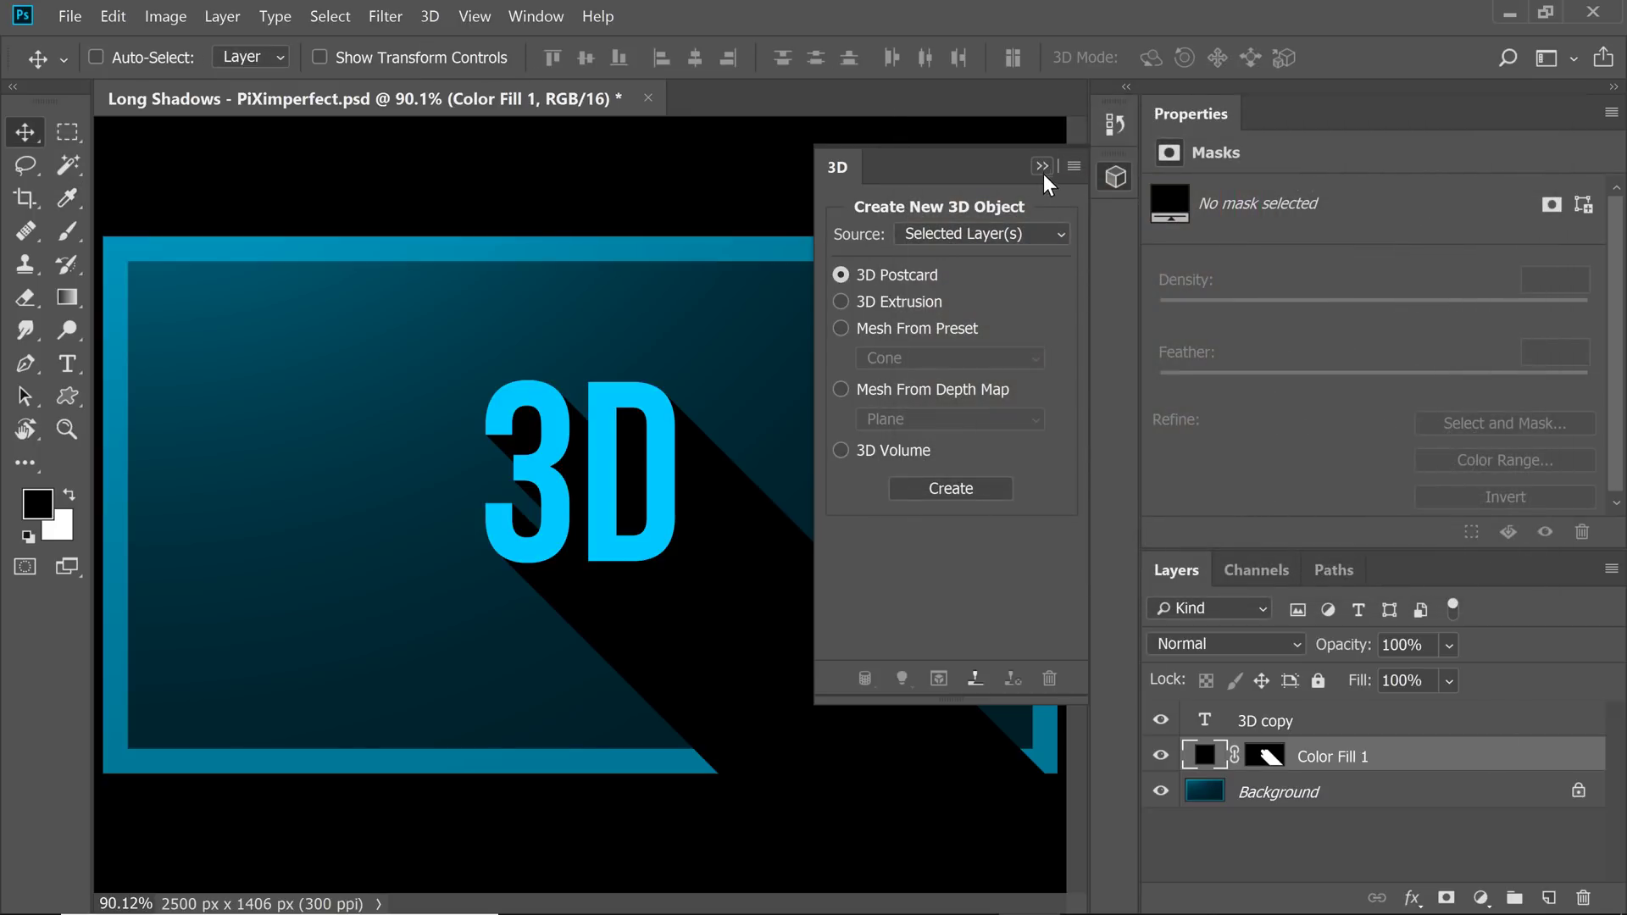
{"action": "left_click", "coordinate": [1053, 177]}
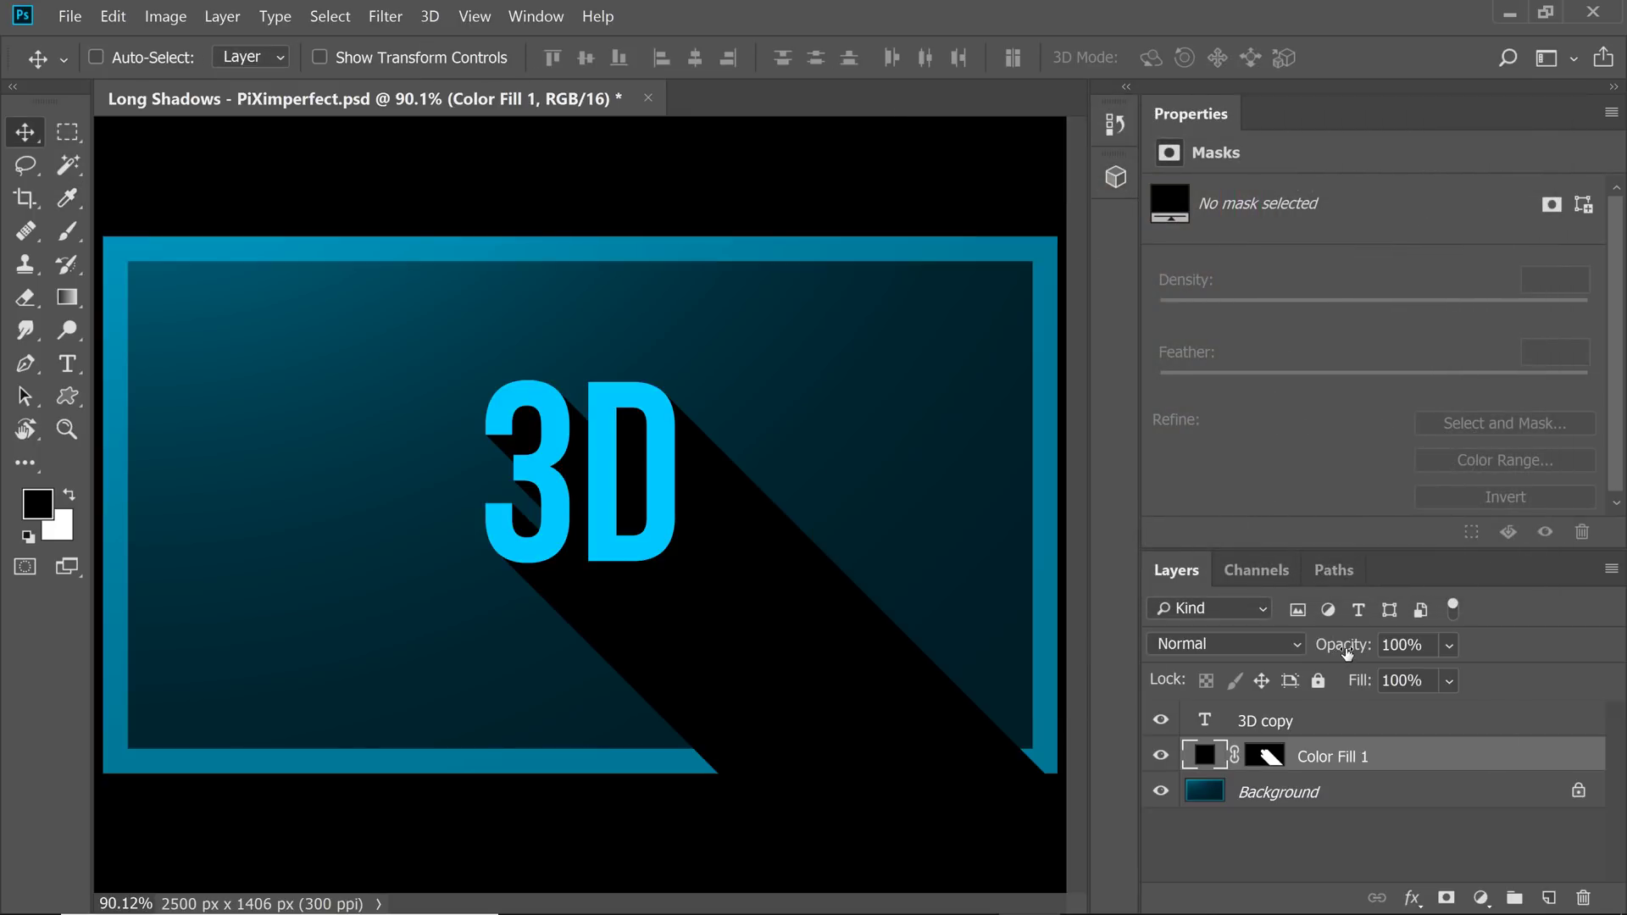
{"action": "left_click_drag", "start_coordinate": [1349, 649], "coordinate": [1307, 648]}
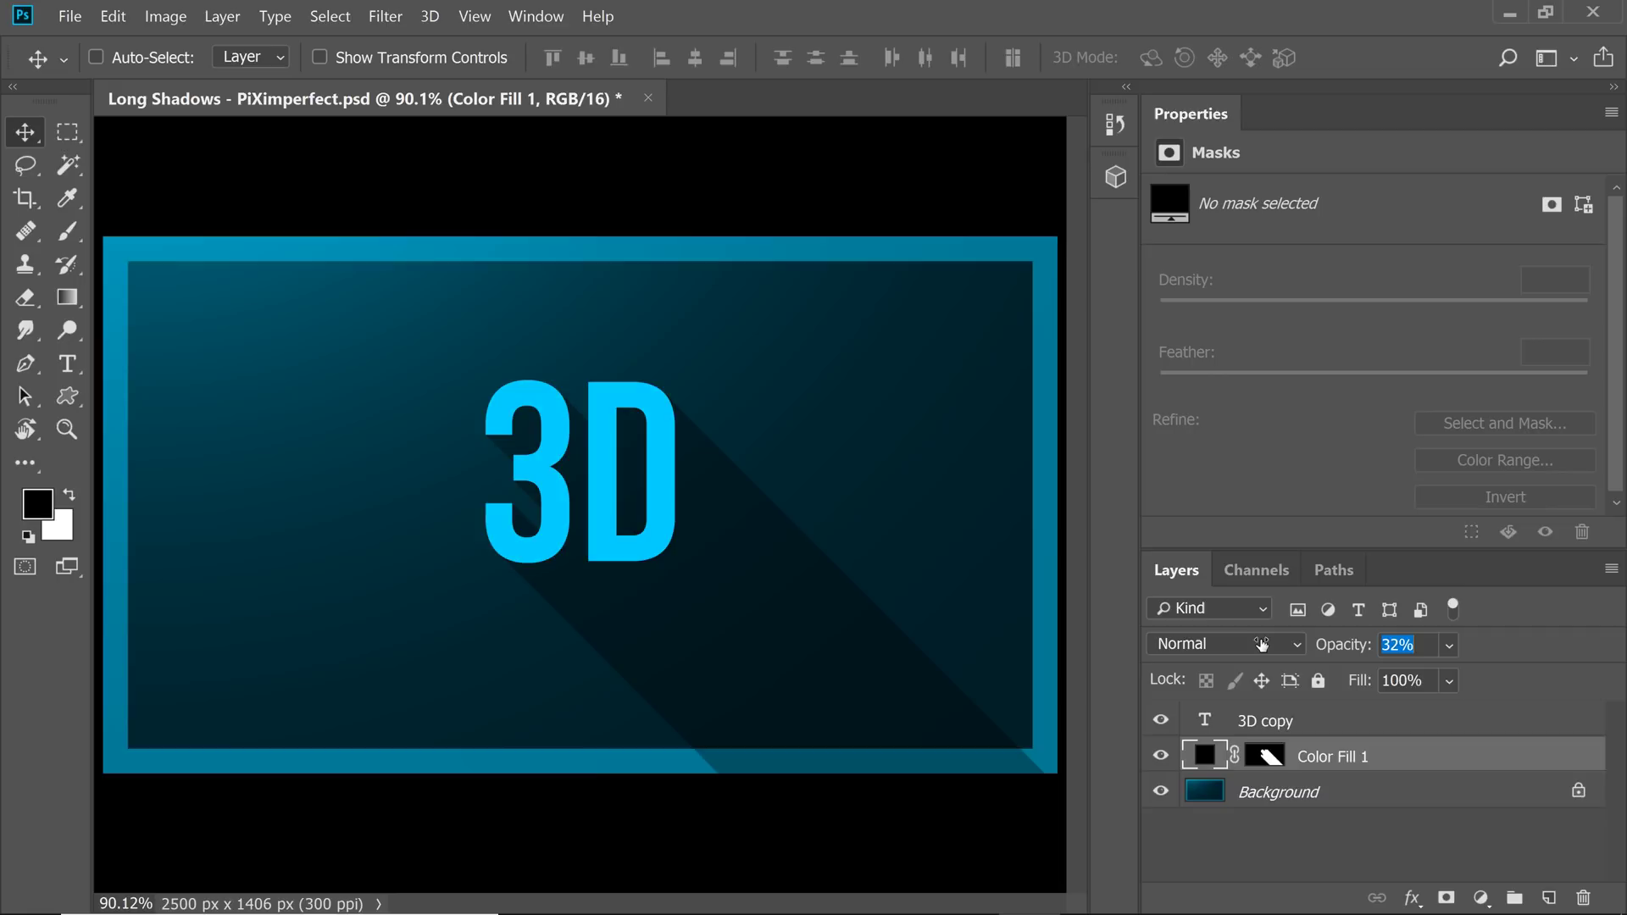
{"action": "left_click_drag", "start_coordinate": [1262, 644], "coordinate": [1272, 646]}
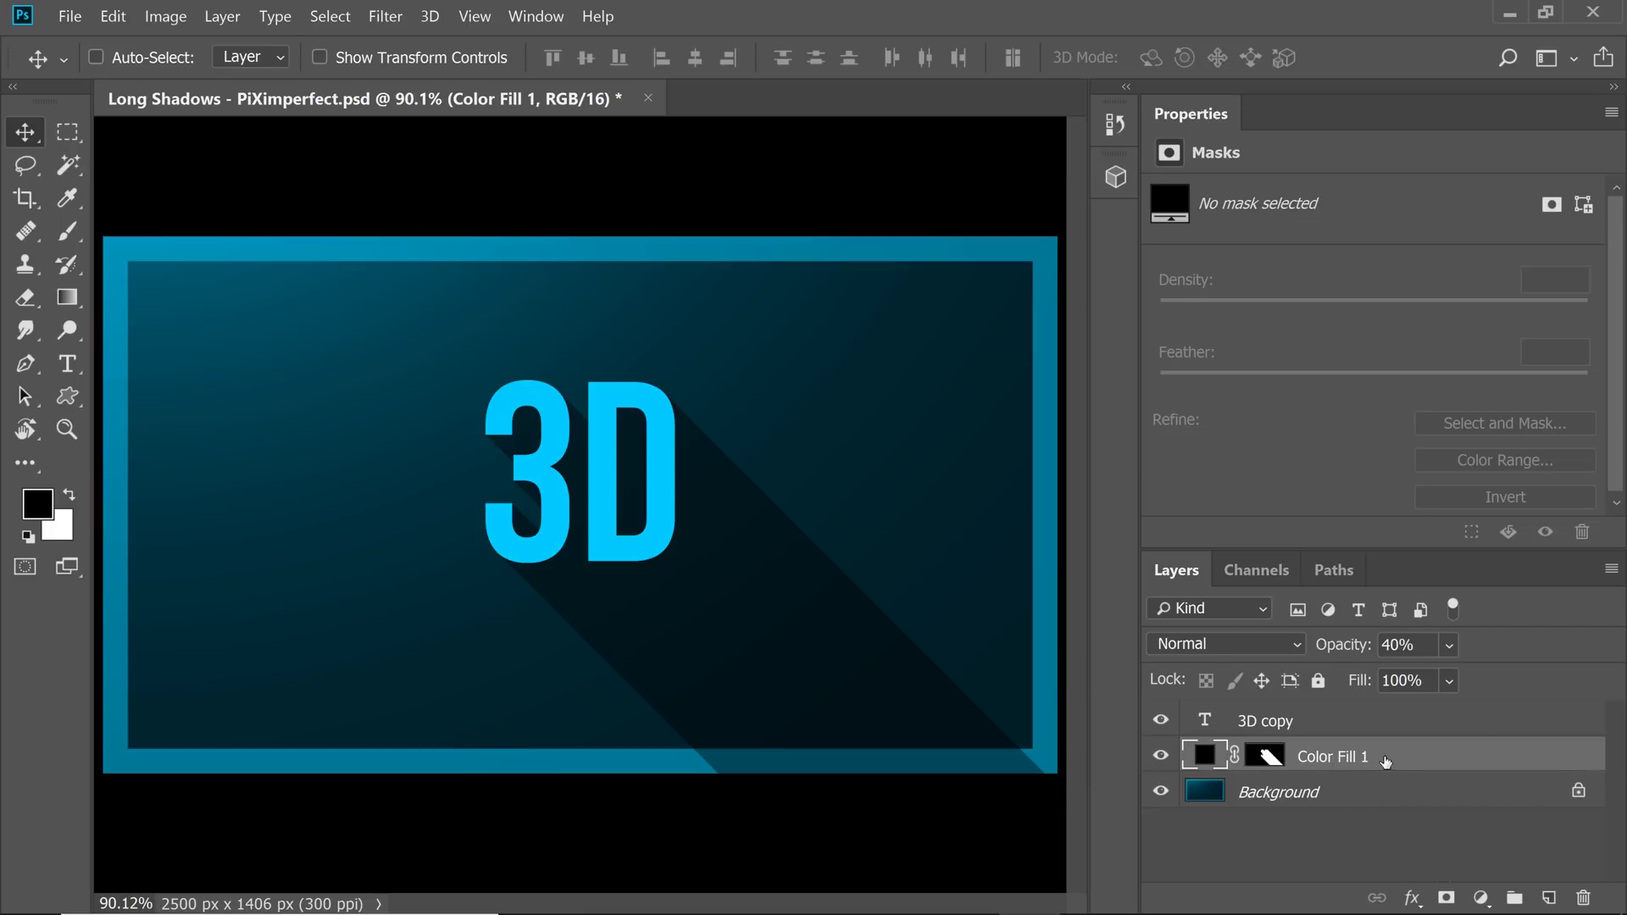
Group Color Fill 1 into Group 1 with Ctrl+G and add a layer mask to the group.
{"action": "key", "text": "ctrl"}
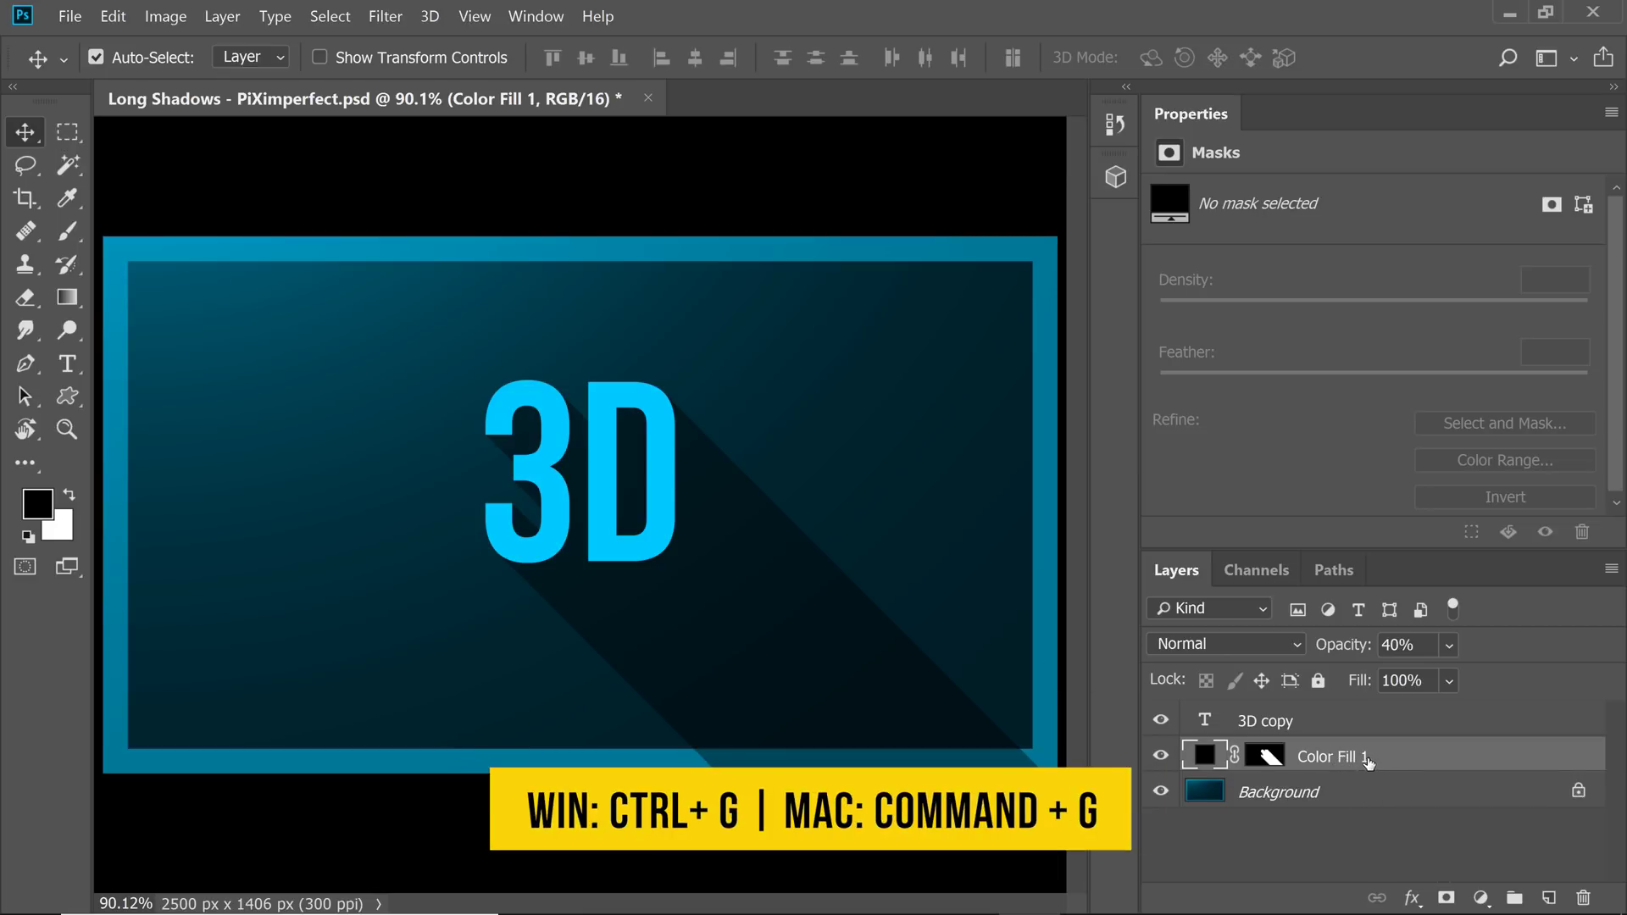
{"action": "key", "text": "ctrl+g"}
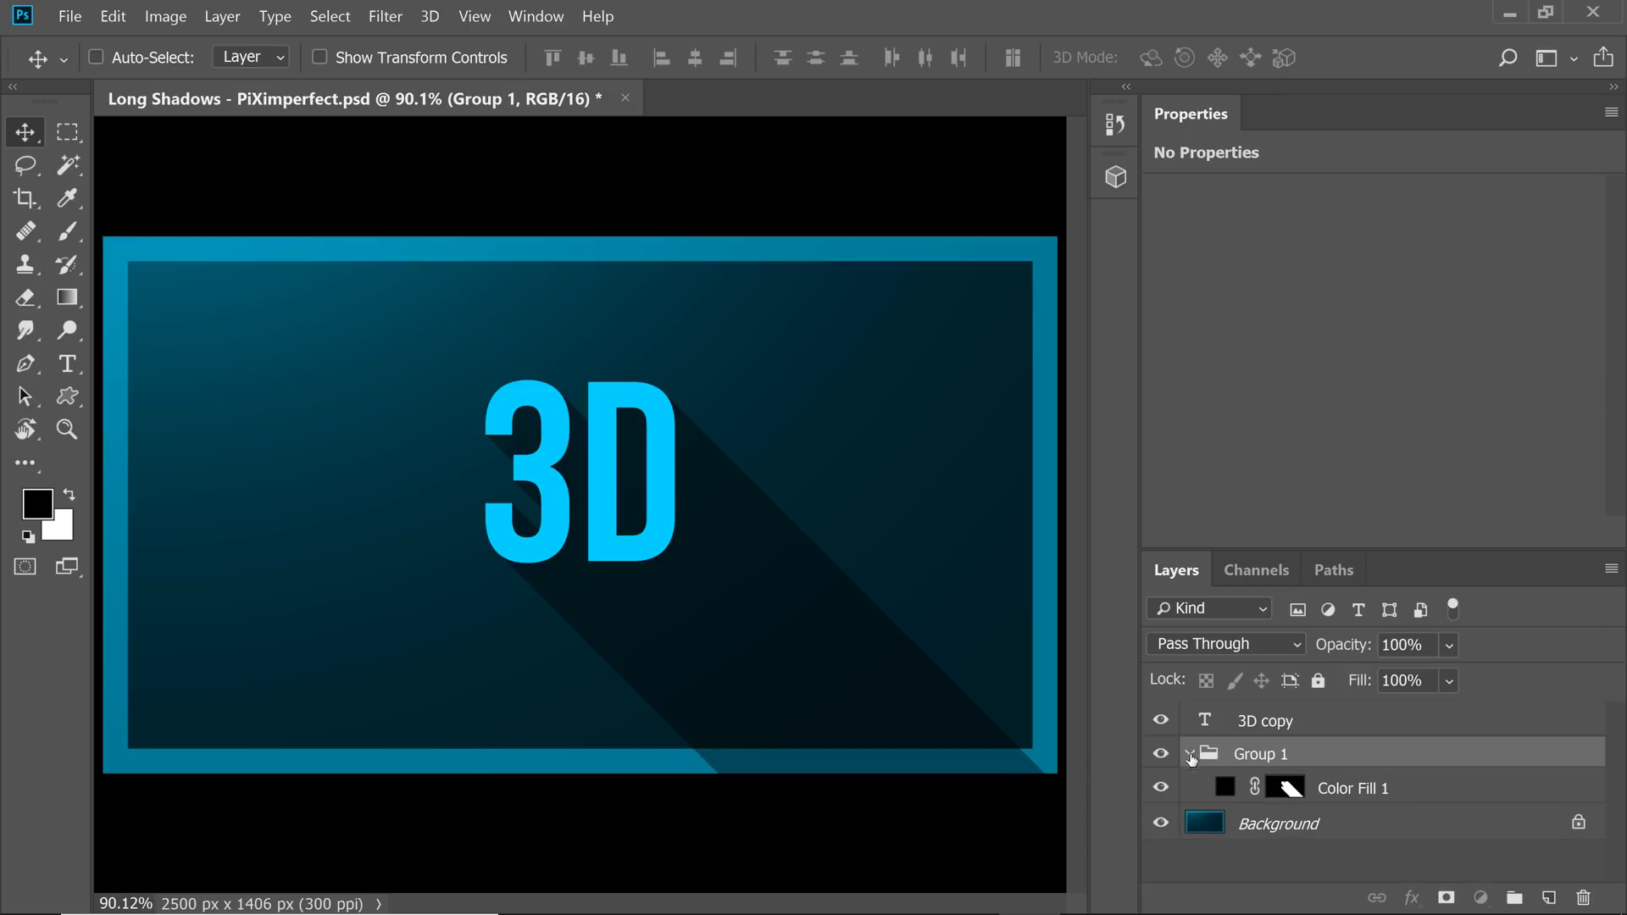
{"action": "left_click", "coordinate": [1190, 755]}
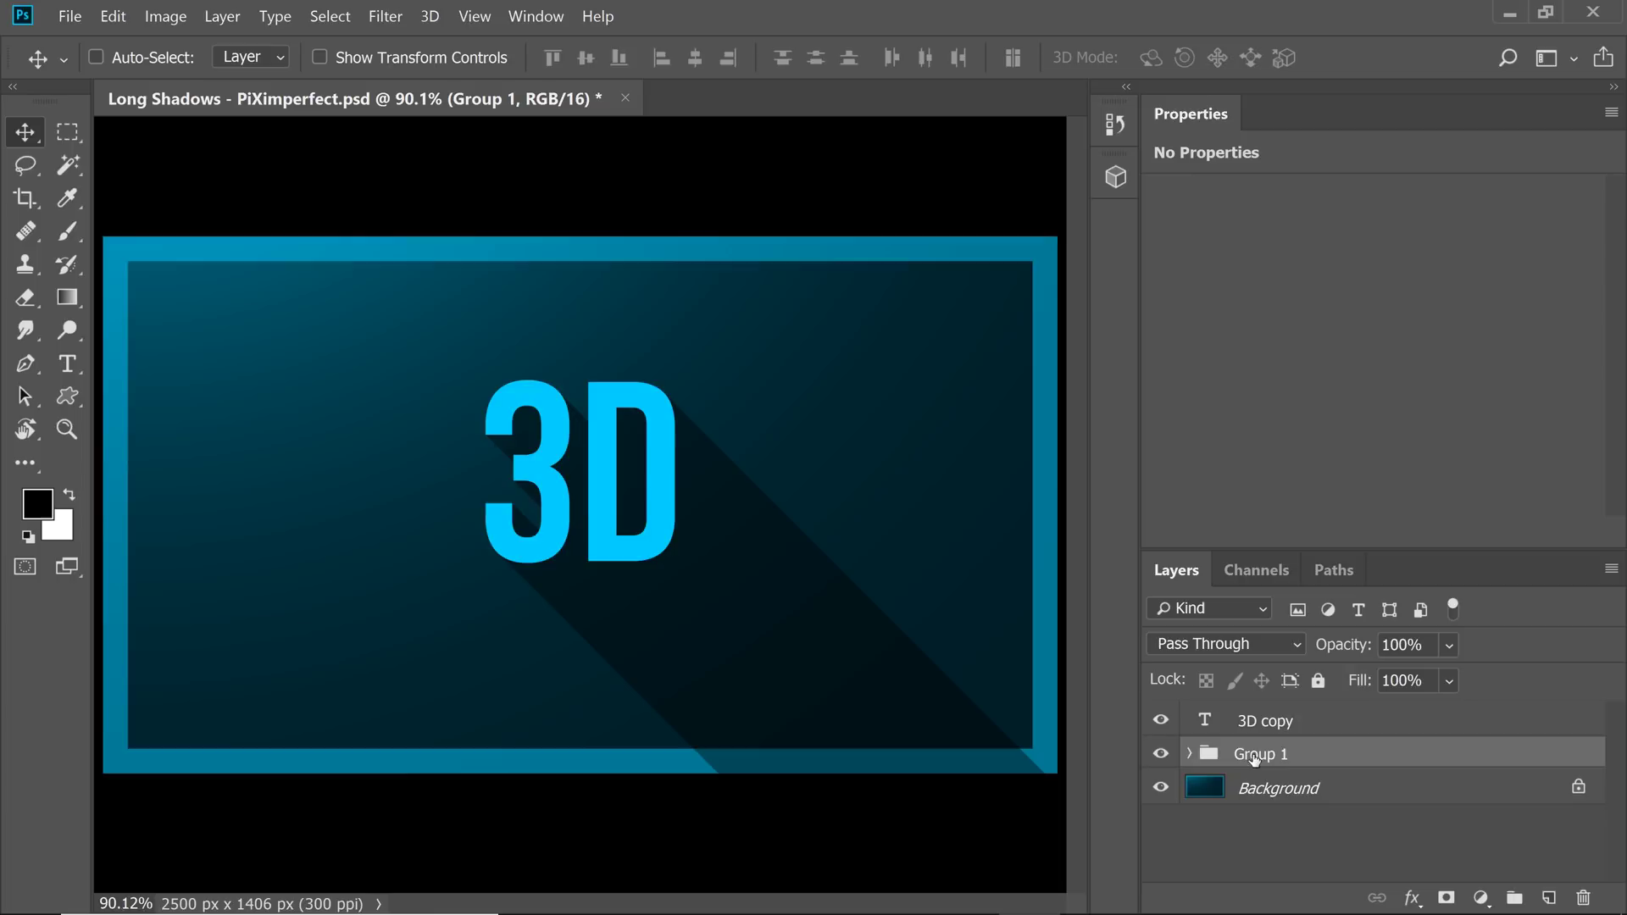
{"action": "left_click", "coordinate": [1447, 898]}
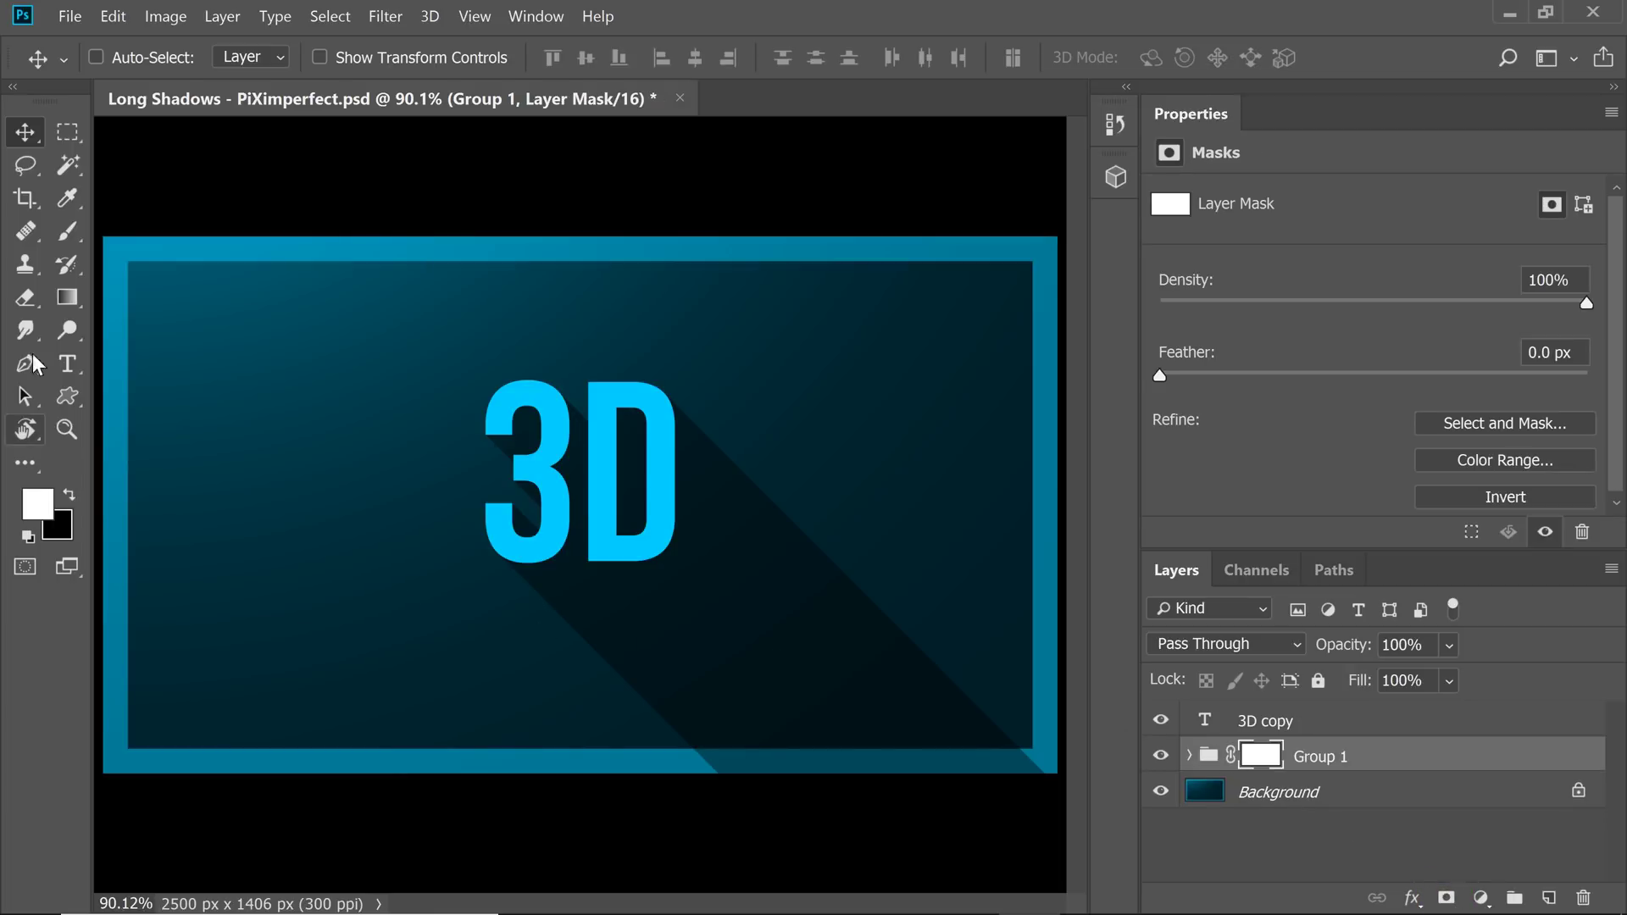
Draw a diagonal gradient on Group 1's mask so the shadow fades toward the lower right.
{"action": "left_click", "coordinate": [65, 296]}
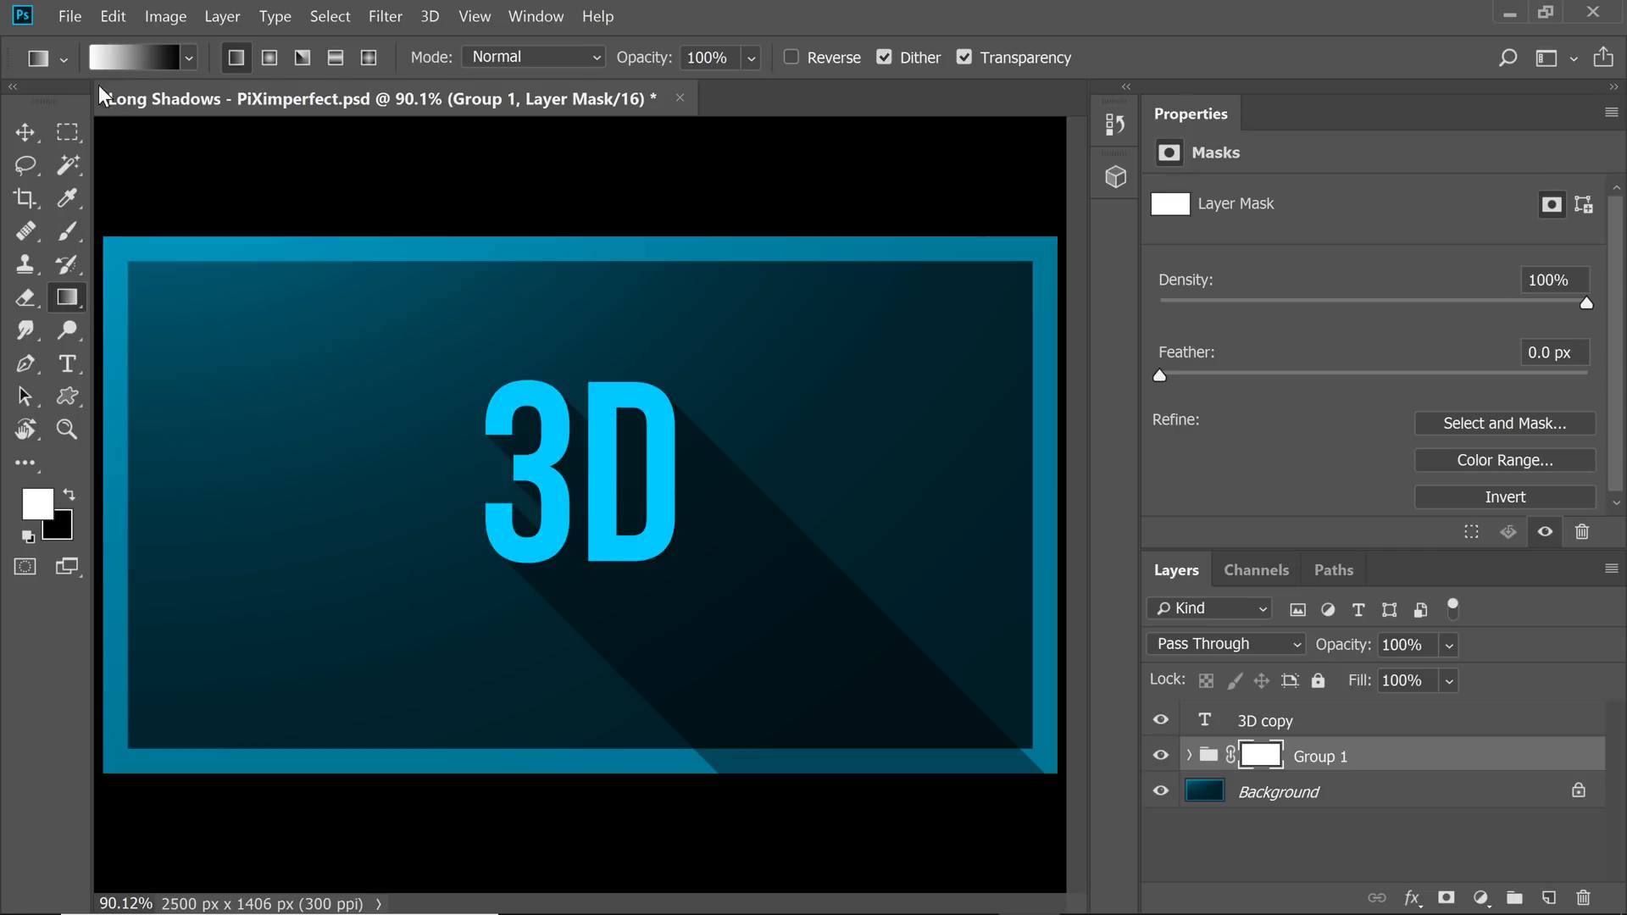
{"action": "left_click_drag", "start_coordinate": [712, 549], "coordinate": [900, 768]}
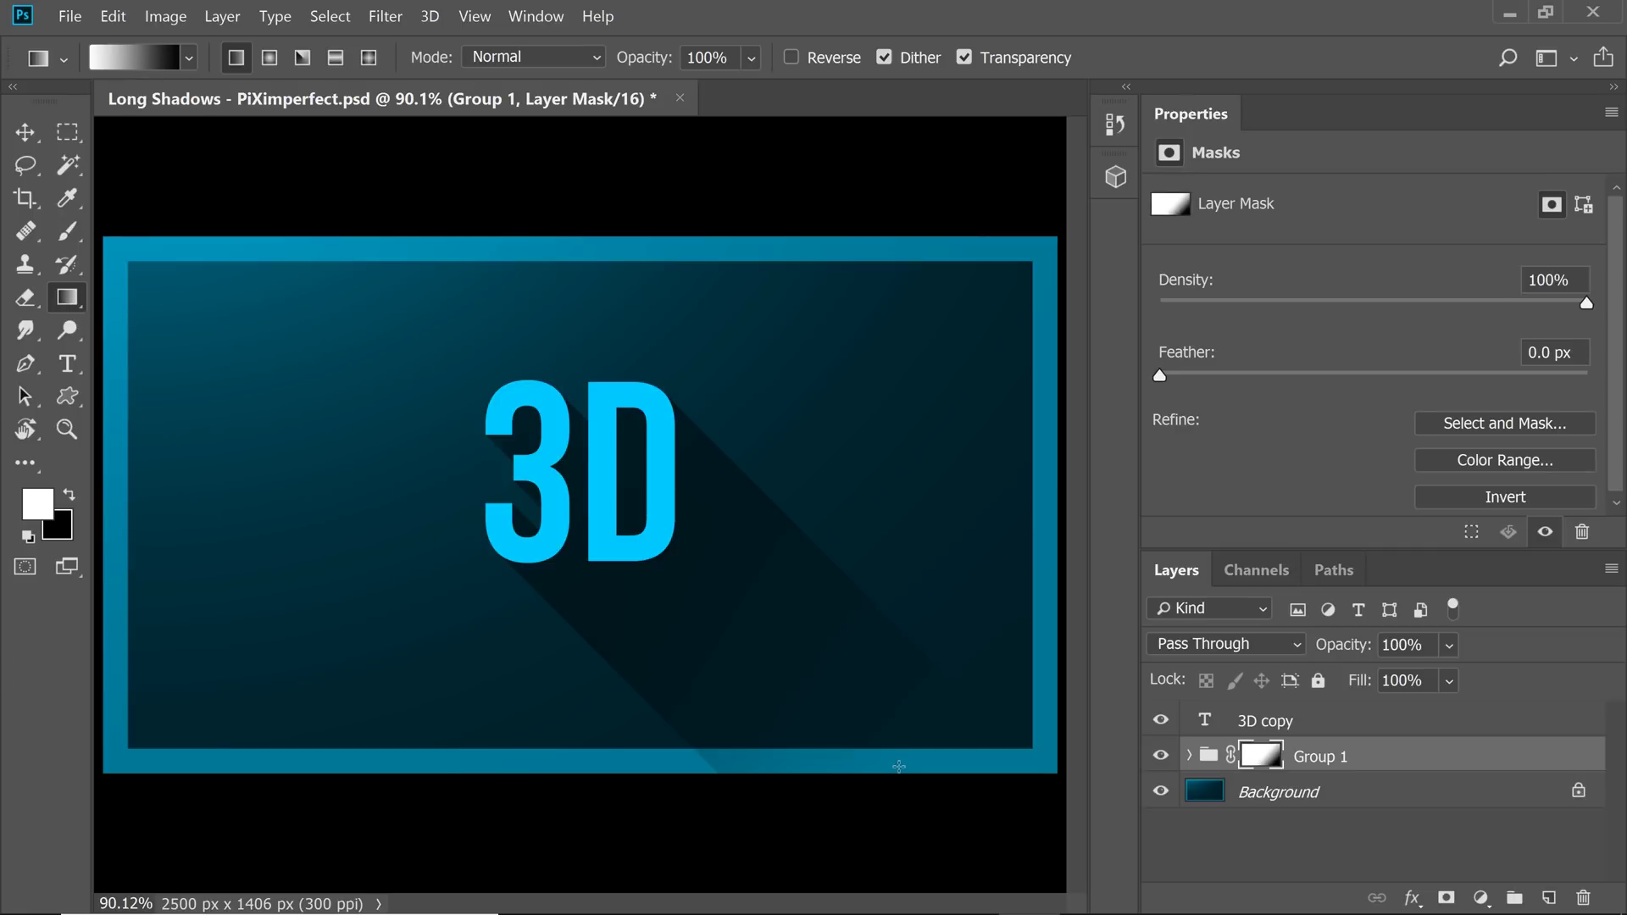
{"action": "left_click_drag", "start_coordinate": [633, 528], "coordinate": [806, 734]}
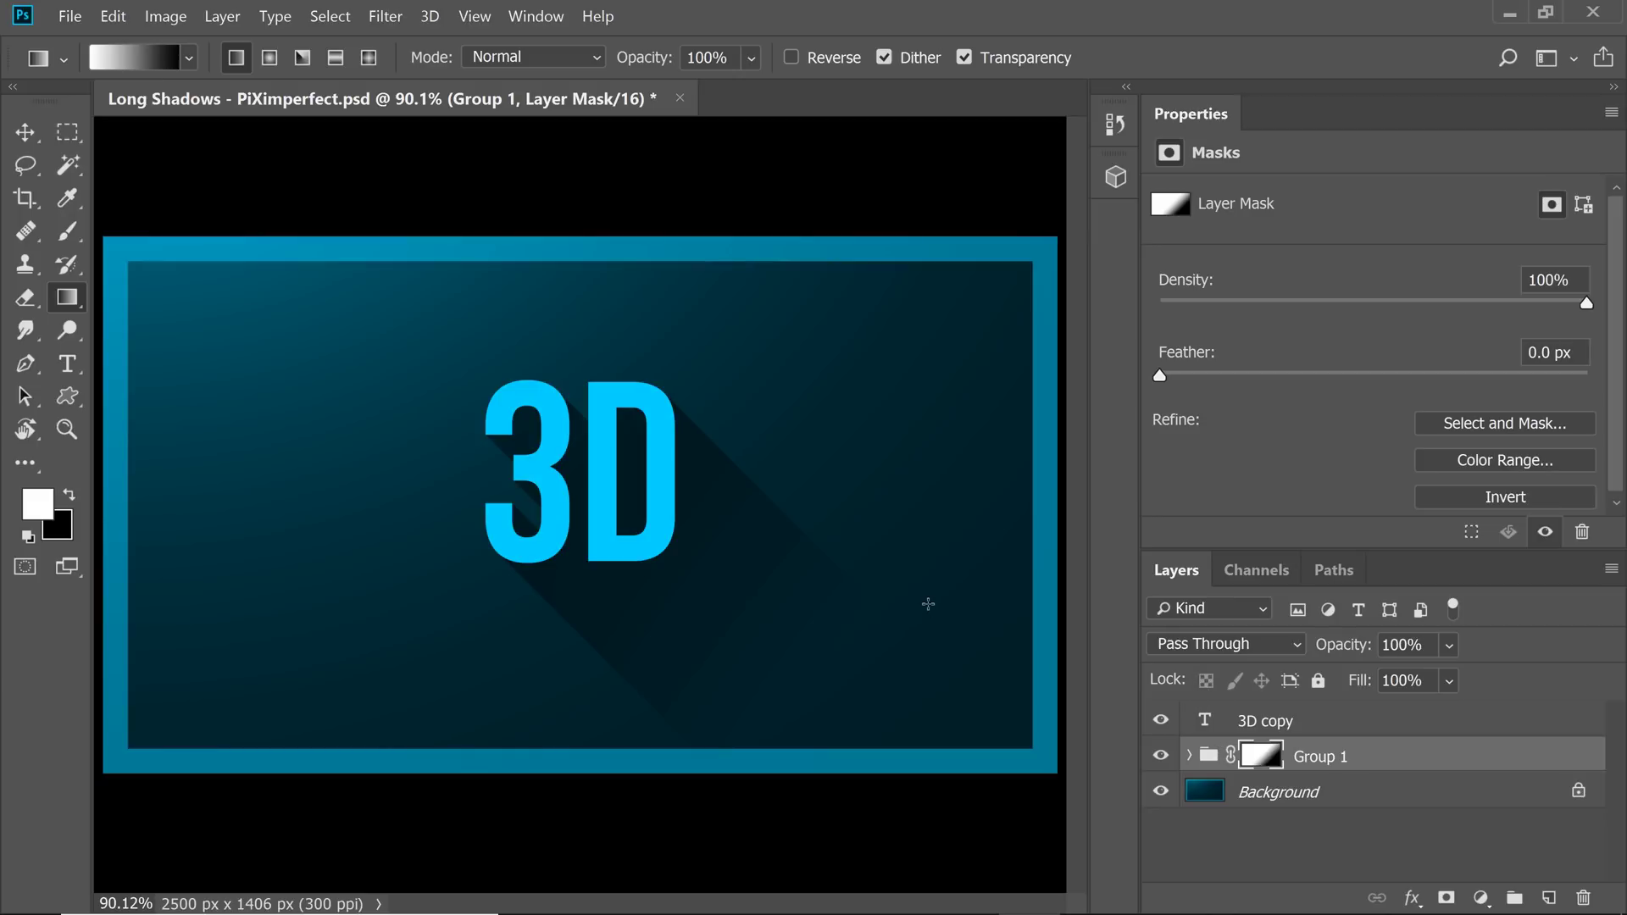
{"action": "left_click", "coordinate": [1265, 759], "text": "shift"}
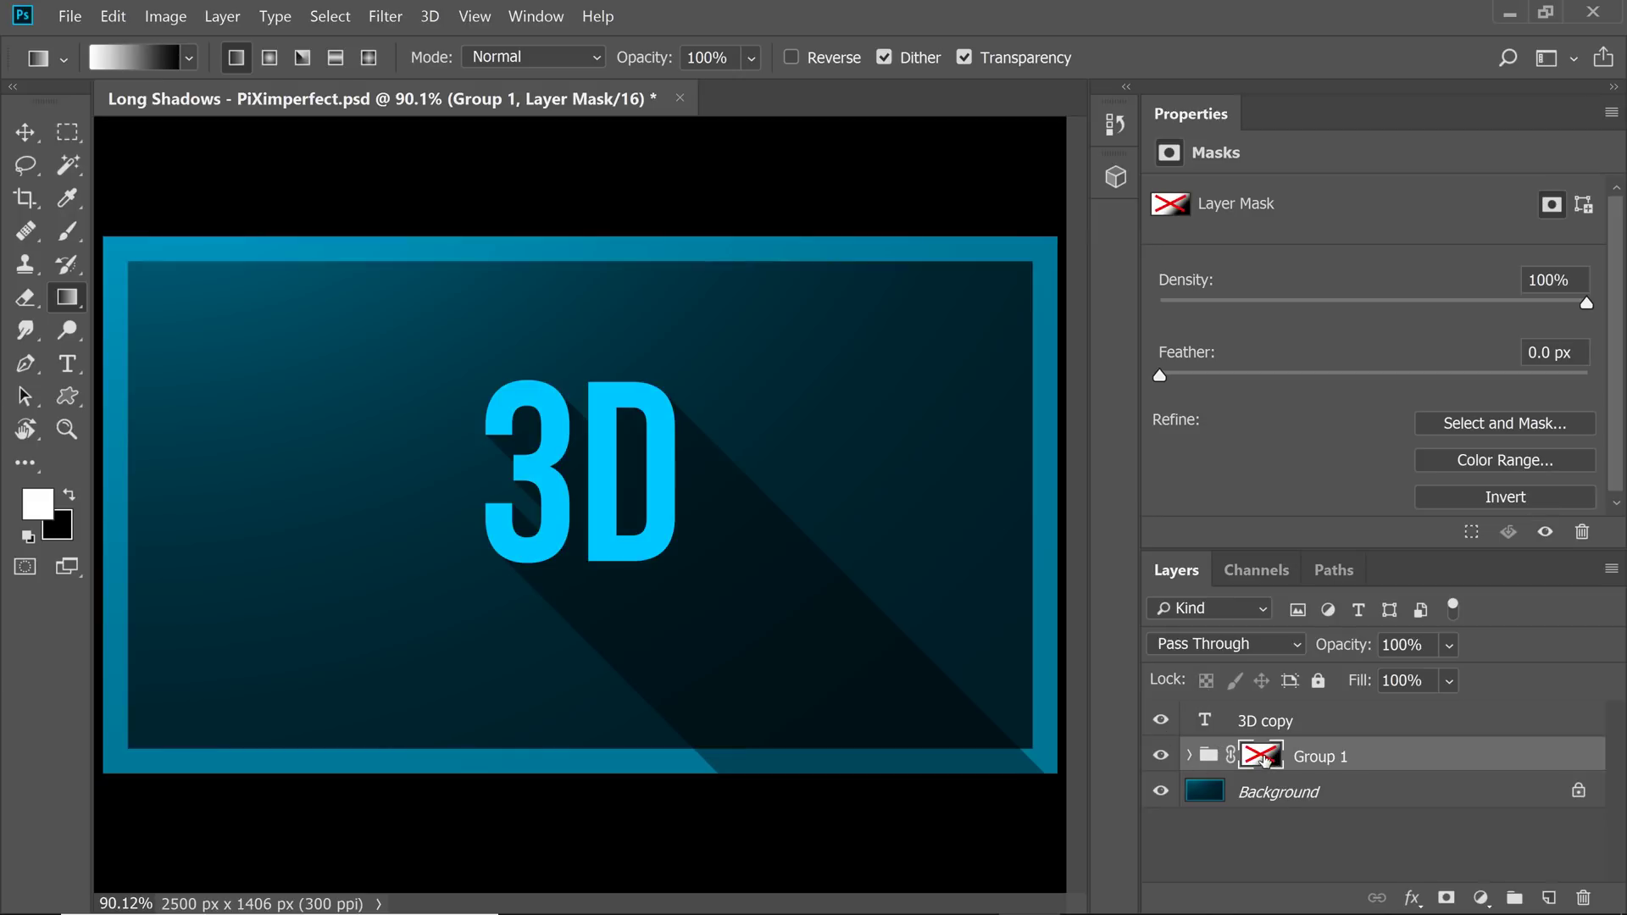
{"action": "left_click", "coordinate": [1265, 756], "text": "shift"}
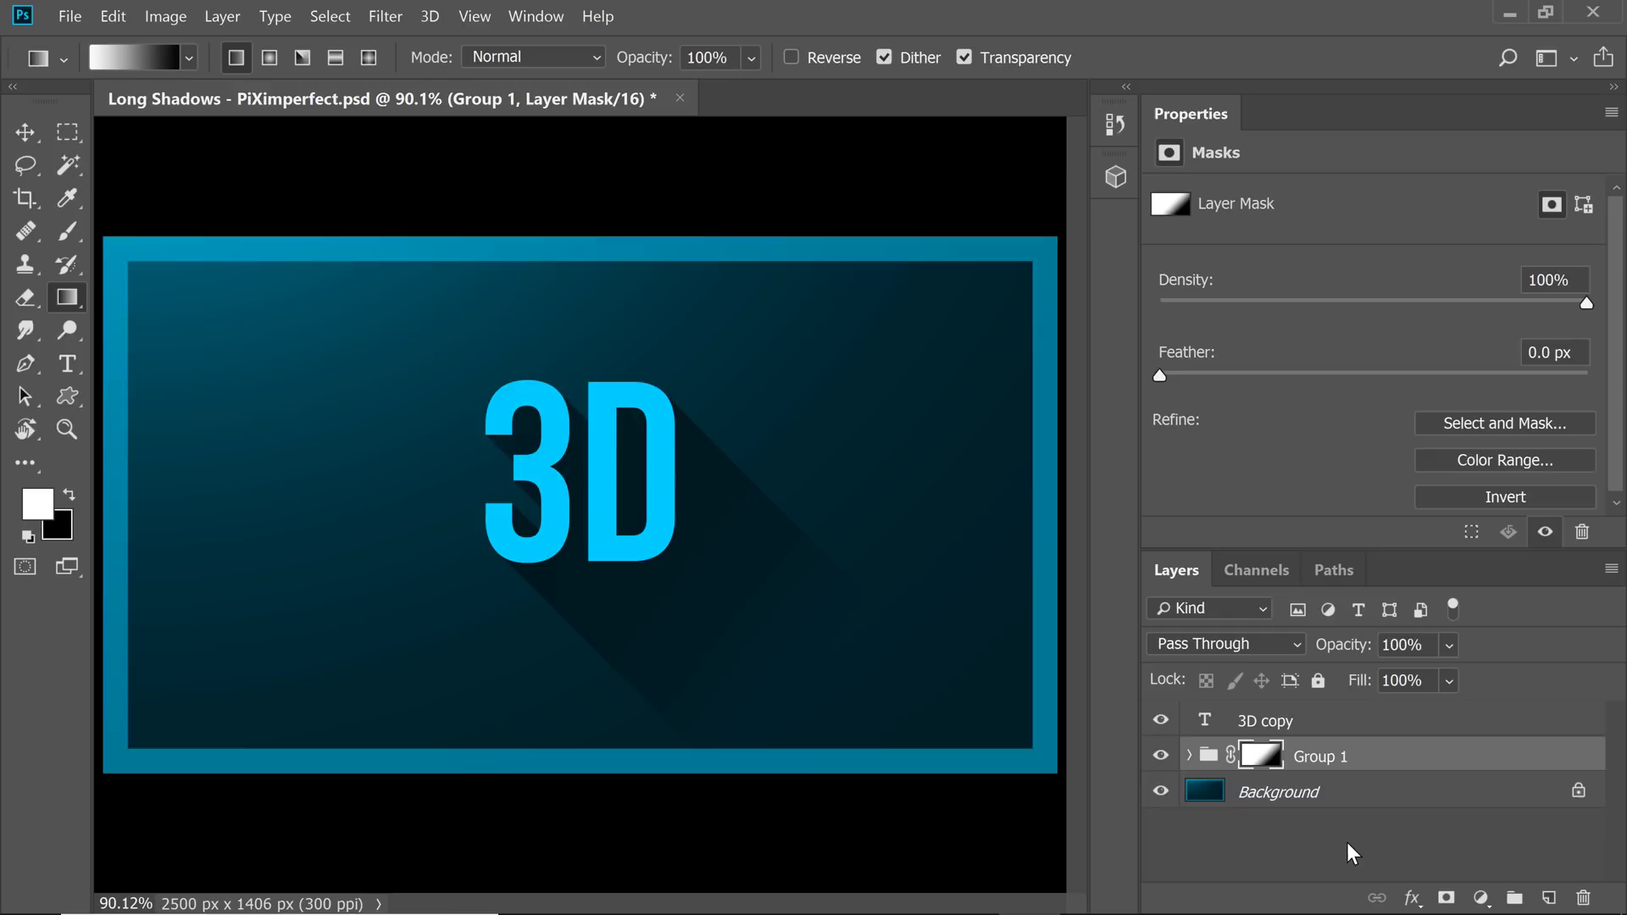
Nudge Color Fill 1's mask 1 px right and 1 px down with Free Transform, then refit the view.
{"action": "left_click_drag", "start_coordinate": [524, 370], "coordinate": [577, 381]}
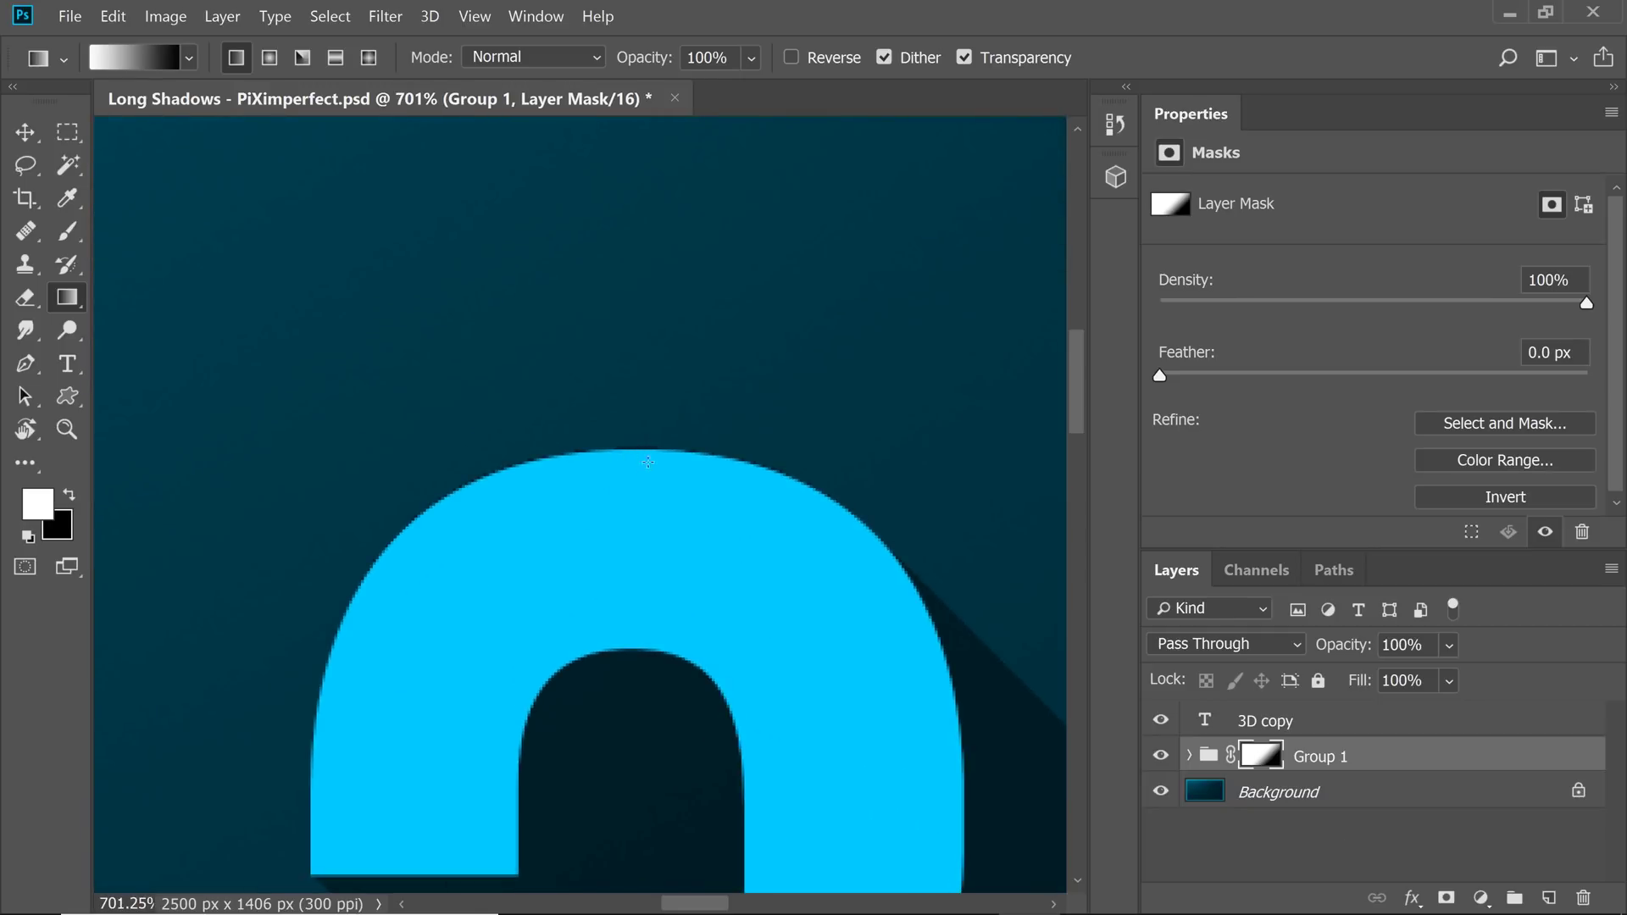
{"action": "left_click", "coordinate": [1189, 756]}
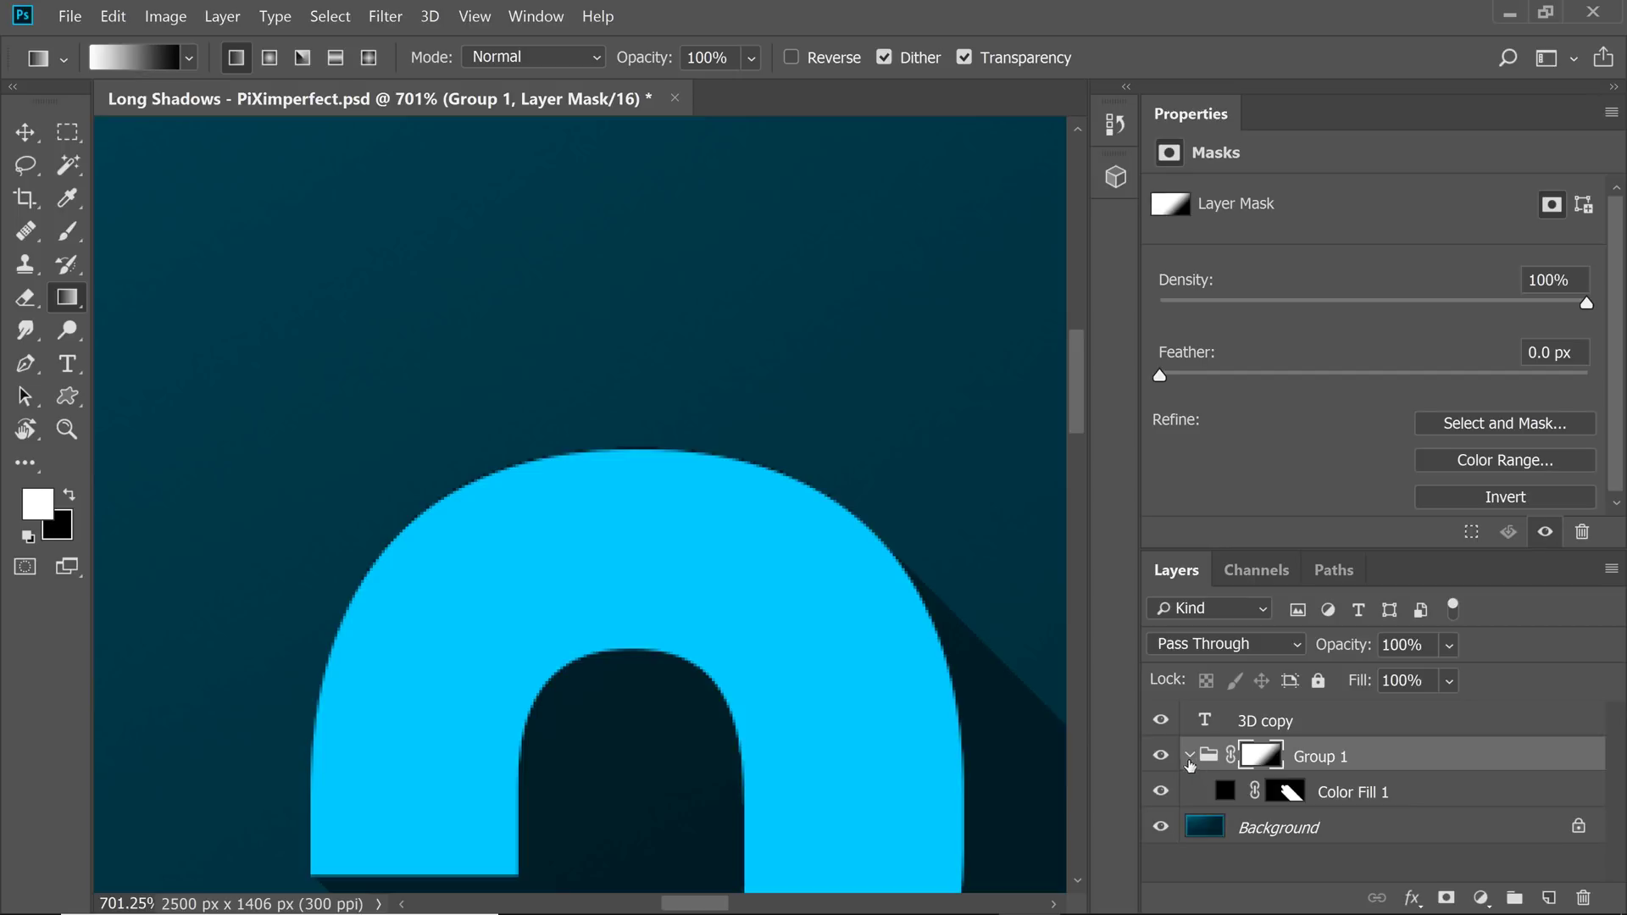
{"action": "left_click", "coordinate": [1288, 794]}
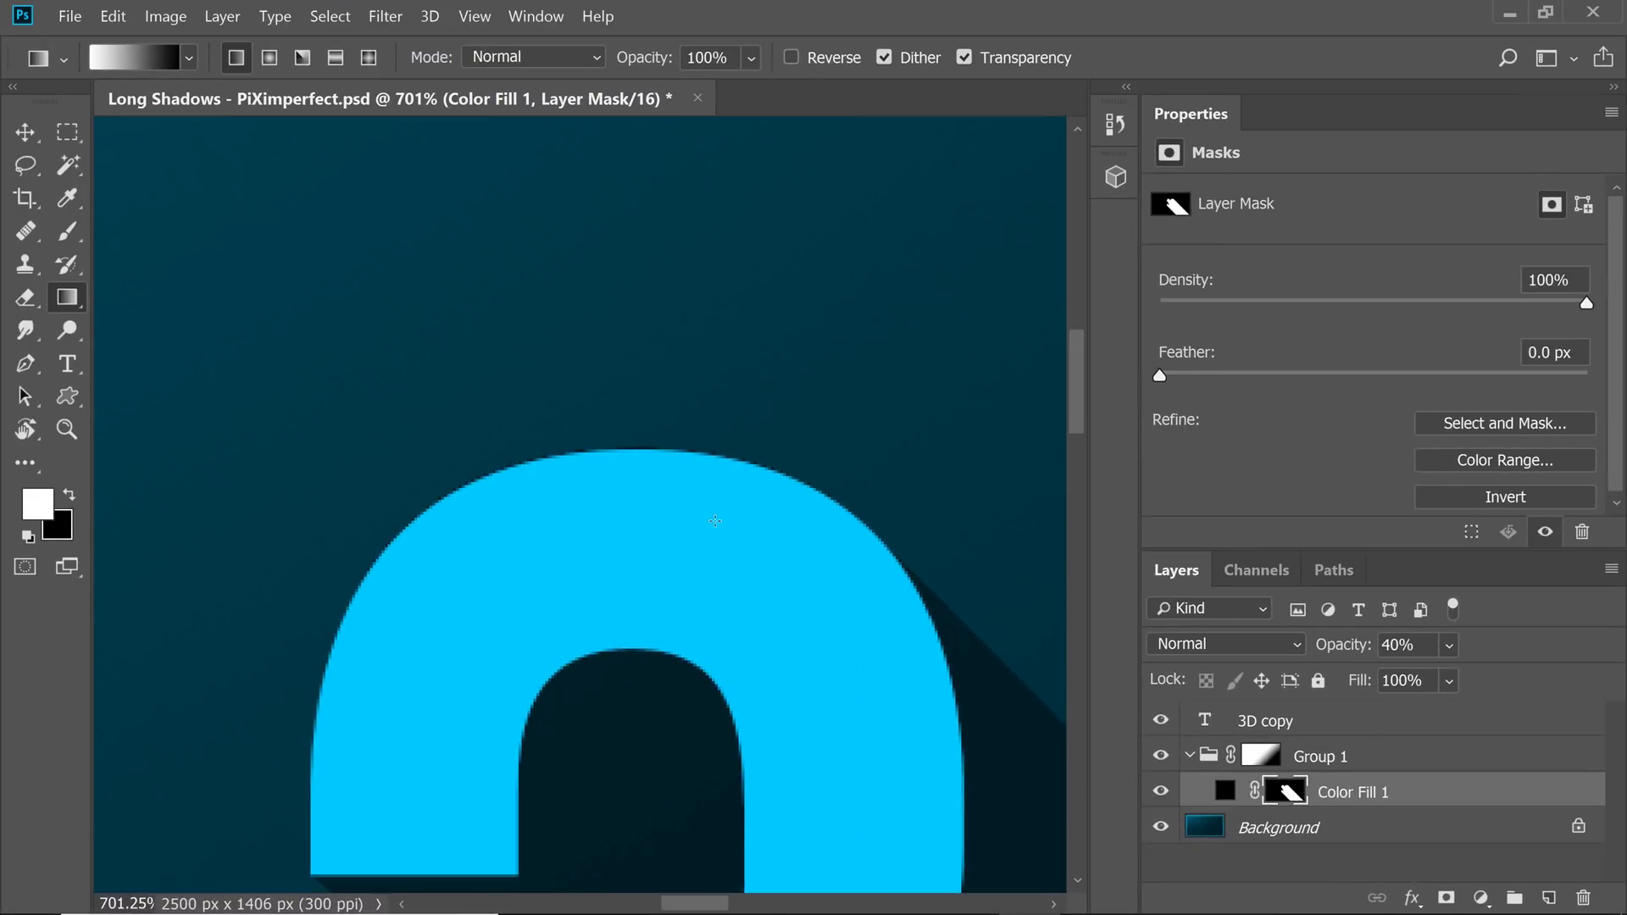
{"action": "key", "text": "ctrl+t"}
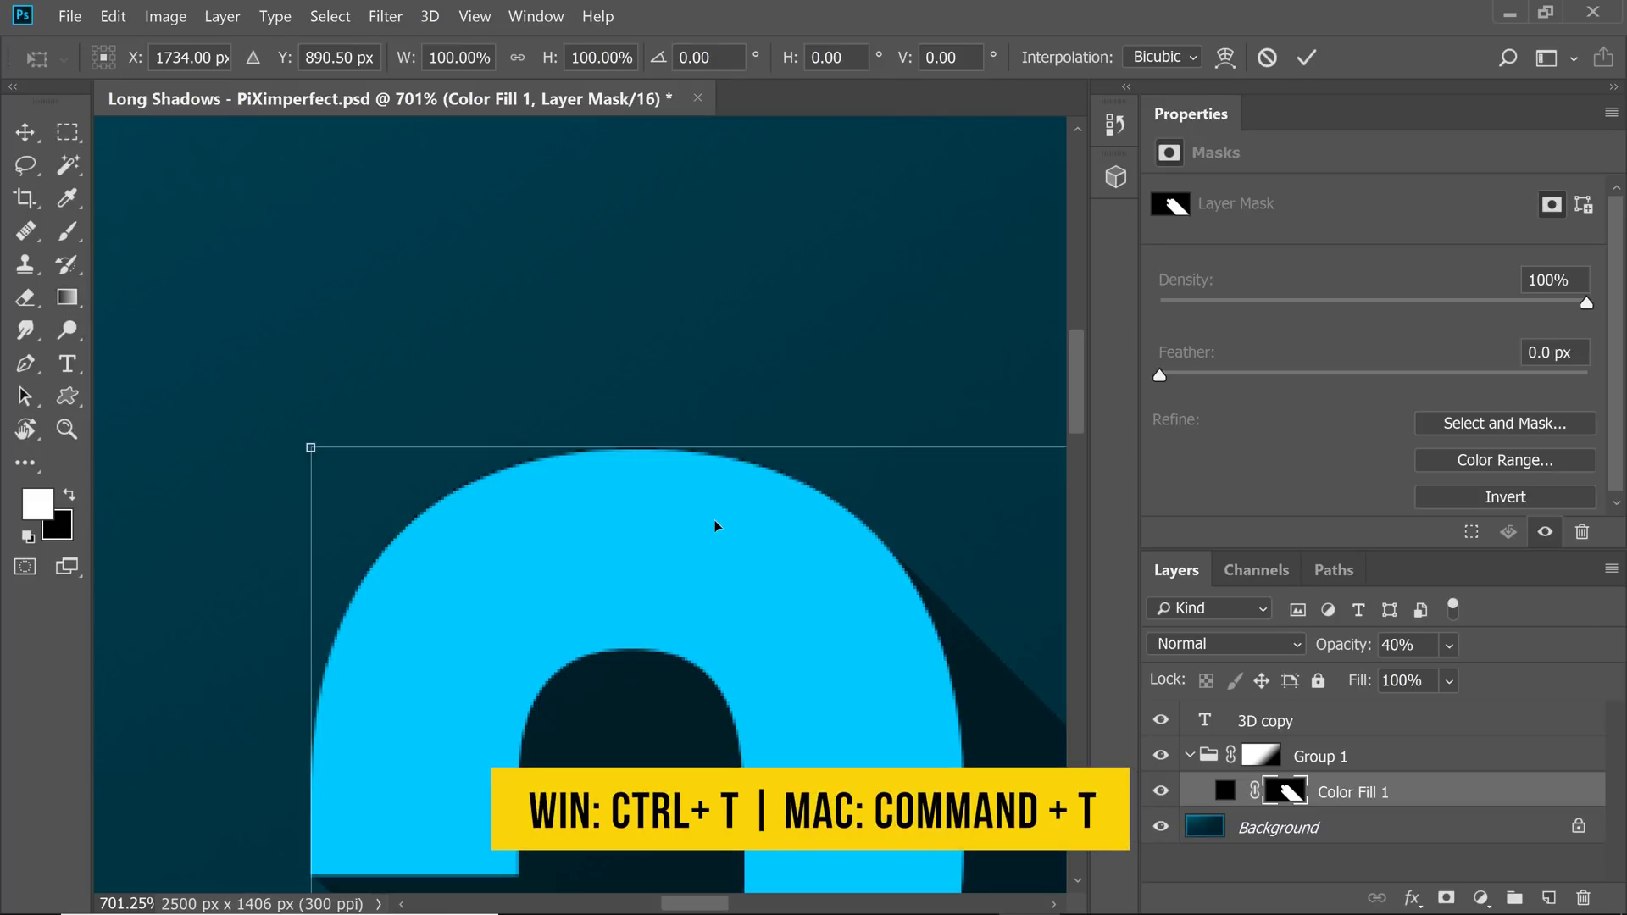
{"action": "key", "text": "Down"}
{"action": "key", "text": "Right"}
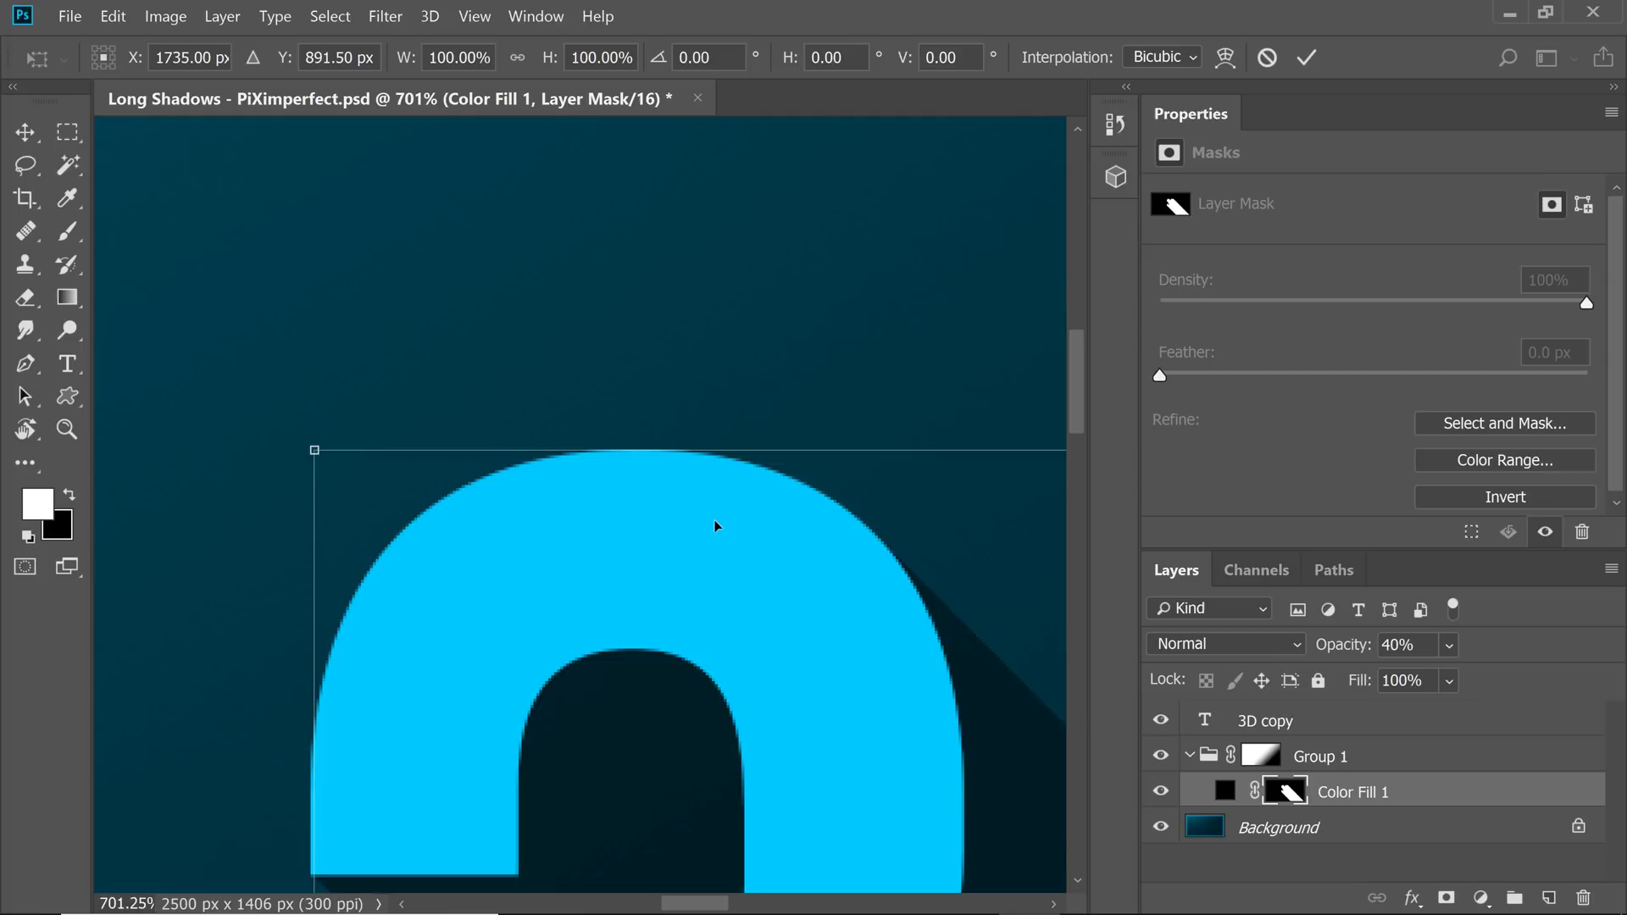
{"action": "key", "text": "Return"}
{"action": "key", "text": "g"}
{"action": "key", "text": "ctrl+0"}
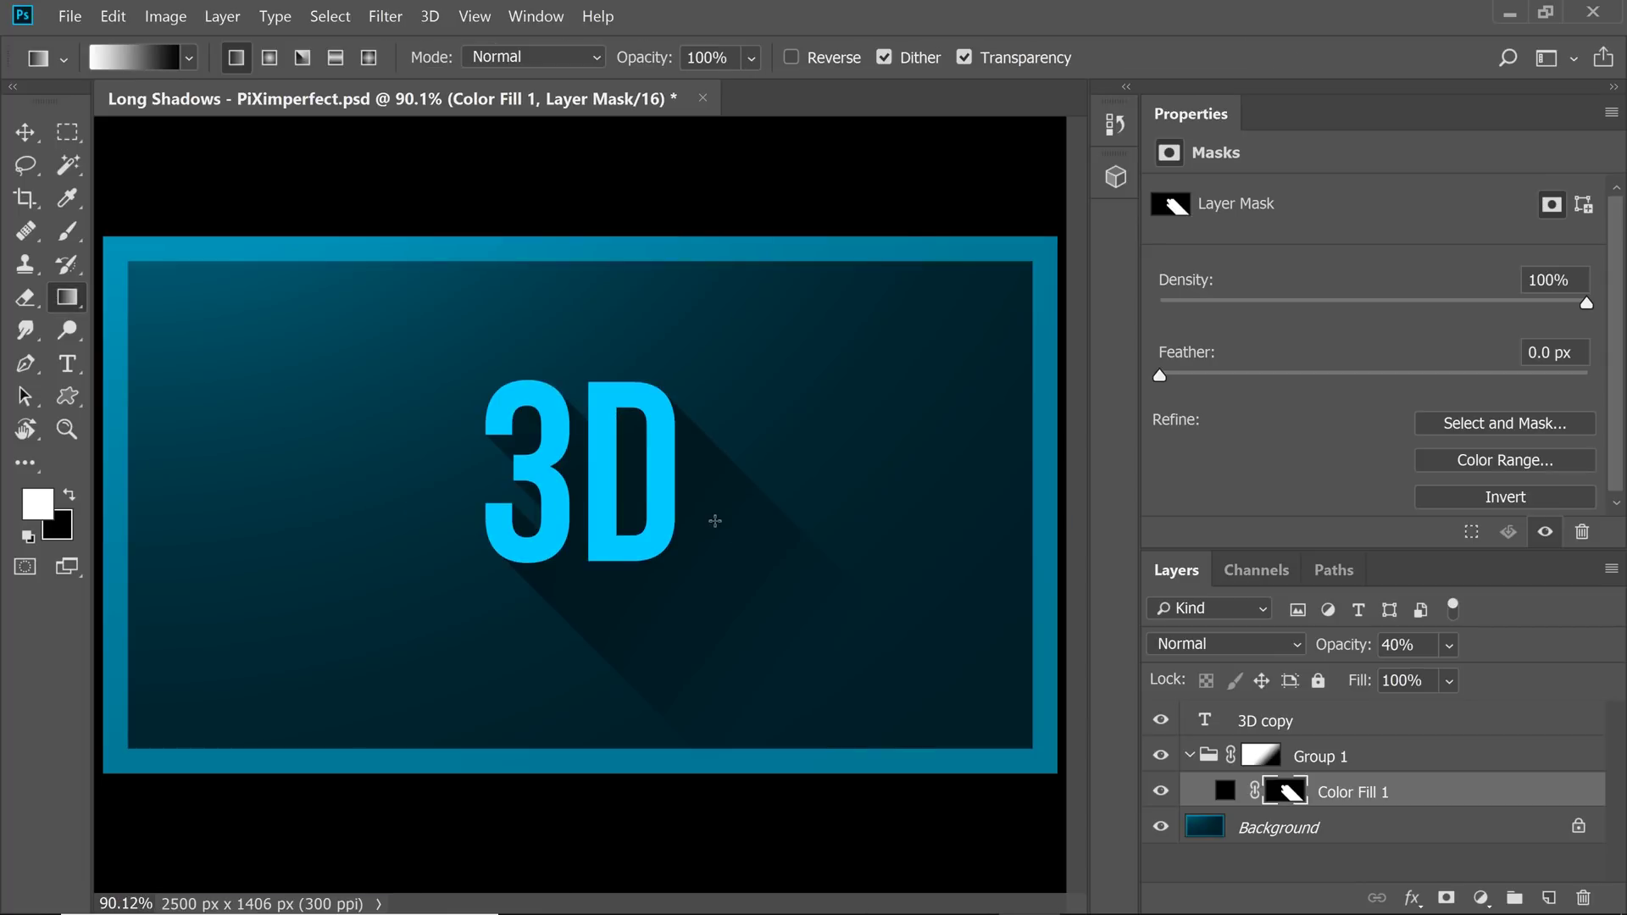